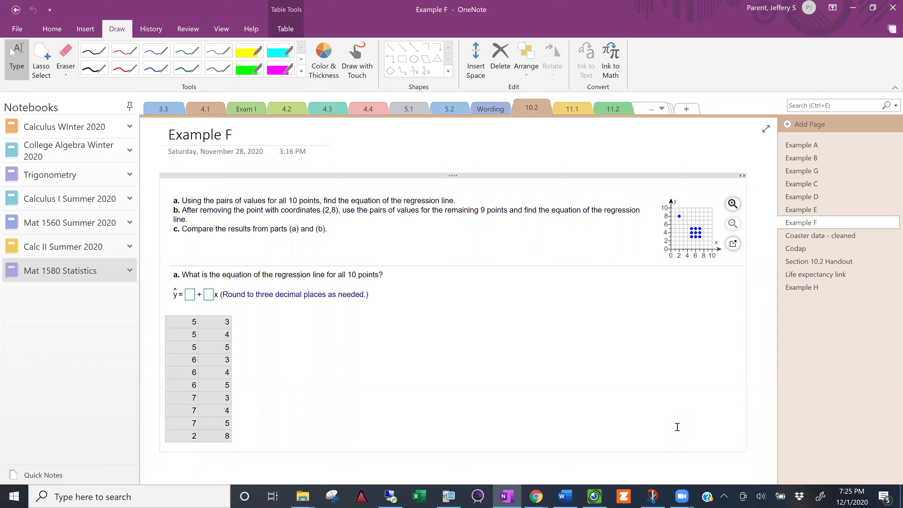
Paste the 10-point Example F data table into OneNote, then bring up the Statdisk Online tab in Chrome
{"action": "key", "text": "ctrl+v"}
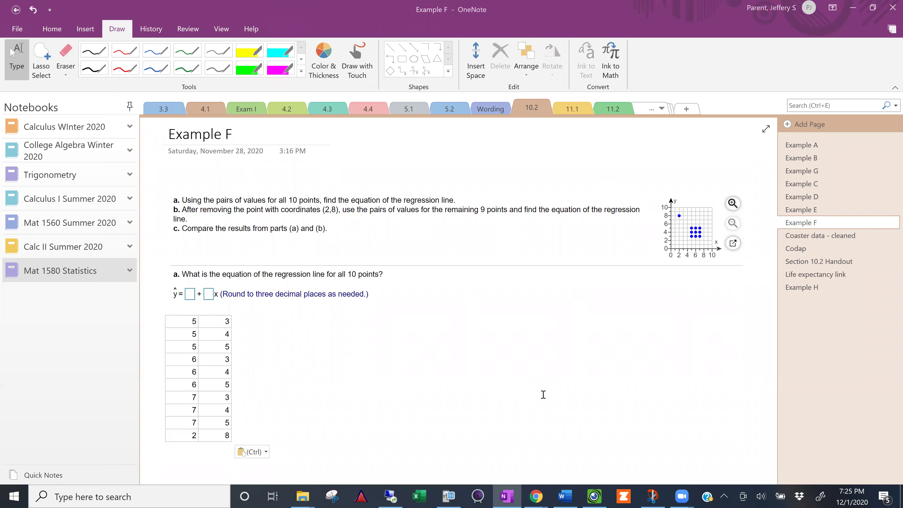
{"action": "mouse_move", "coordinate": [537, 496]}
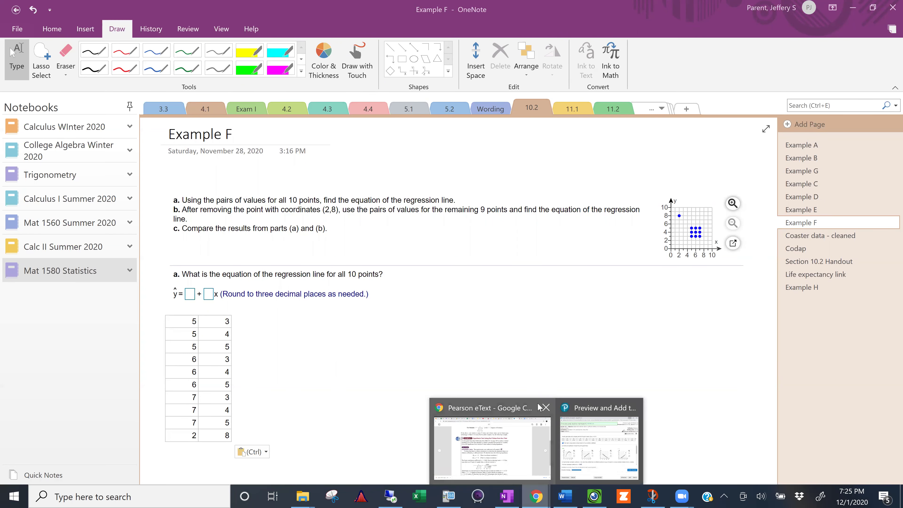
{"action": "left_click", "coordinate": [530, 416]}
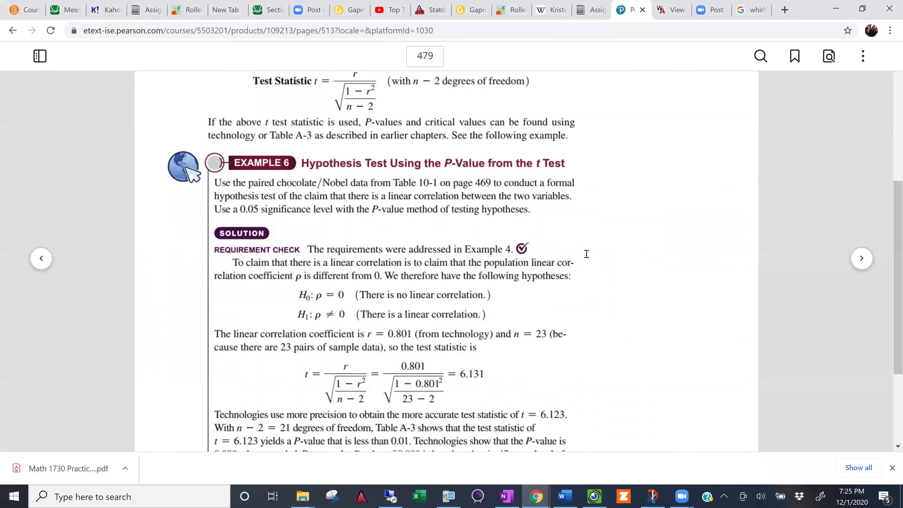
{"action": "left_click", "coordinate": [433, 11]}
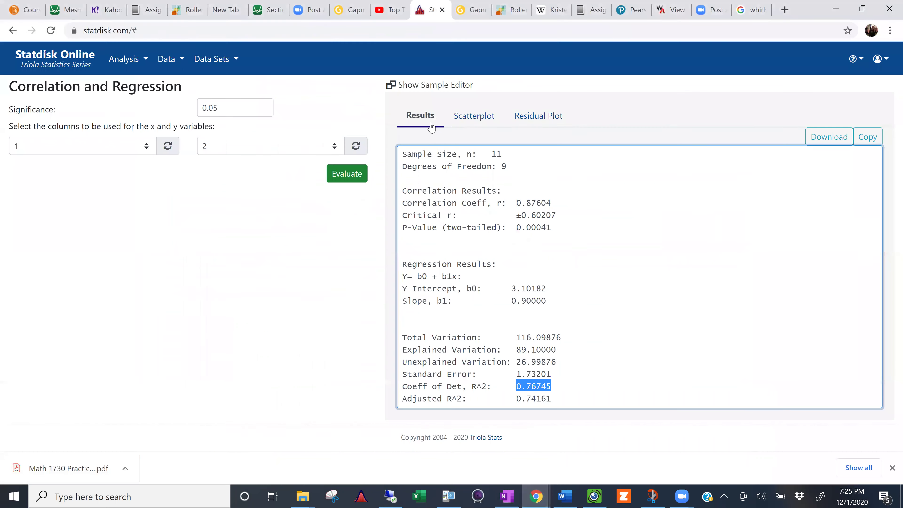
From the Statdisk home page, start a new Correlation and Regression analysis
{"action": "left_click", "coordinate": [65, 66]}
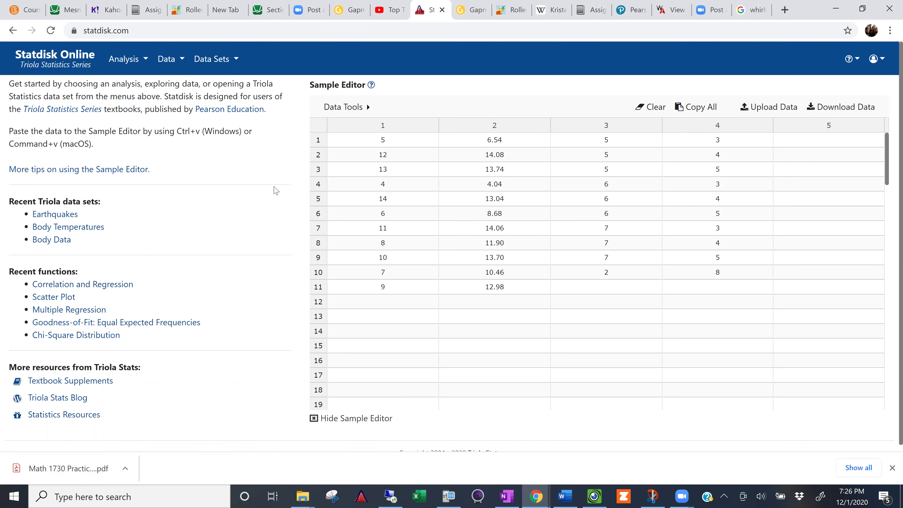
{"action": "left_click", "coordinate": [138, 61]}
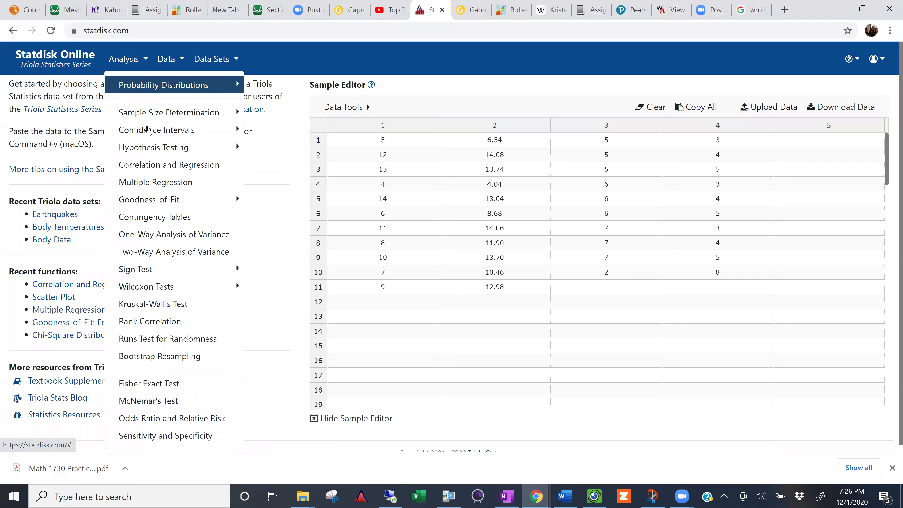
{"action": "left_click", "coordinate": [156, 172]}
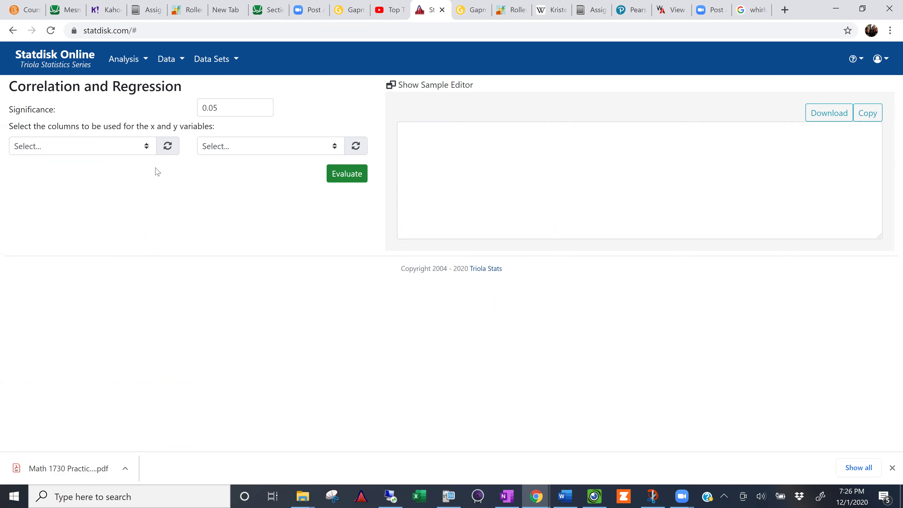
Show the Camera whiteboard with Example F's hypotheses, α = 0.05, data entry and p-value steps
{"action": "left_click", "coordinate": [594, 496]}
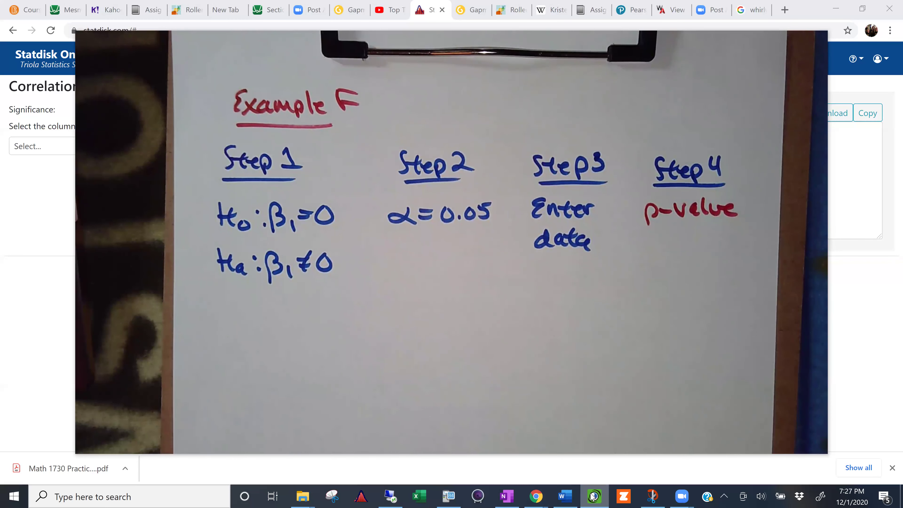
Run the regression with column 3 as x and column 4 as y
{"action": "left_click", "coordinate": [67, 299]}
{"action": "left_click", "coordinate": [109, 146]}
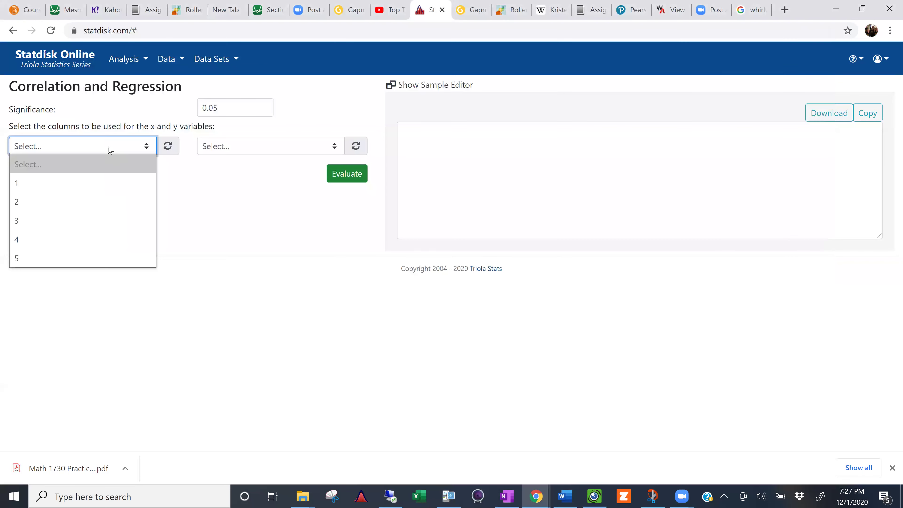
{"action": "left_click", "coordinate": [103, 223]}
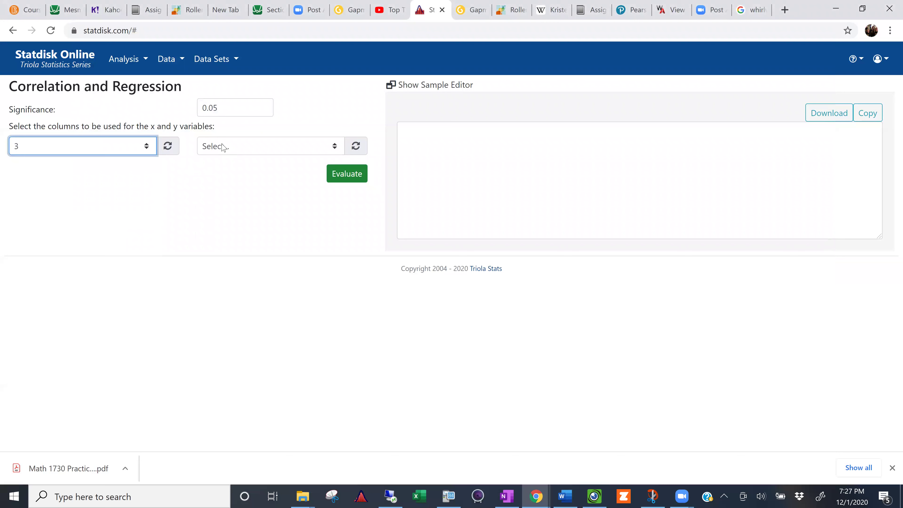
{"action": "left_click", "coordinate": [223, 147]}
{"action": "left_click", "coordinate": [219, 235]}
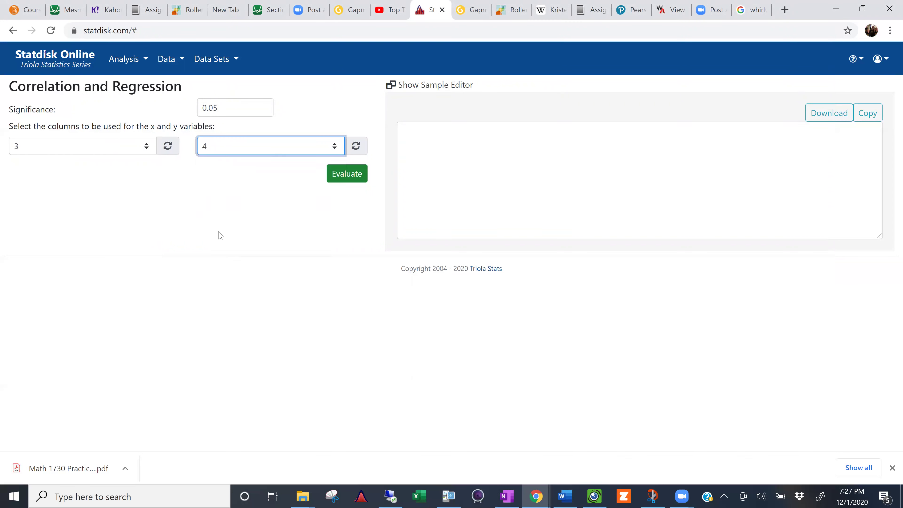
{"action": "left_click", "coordinate": [335, 177]}
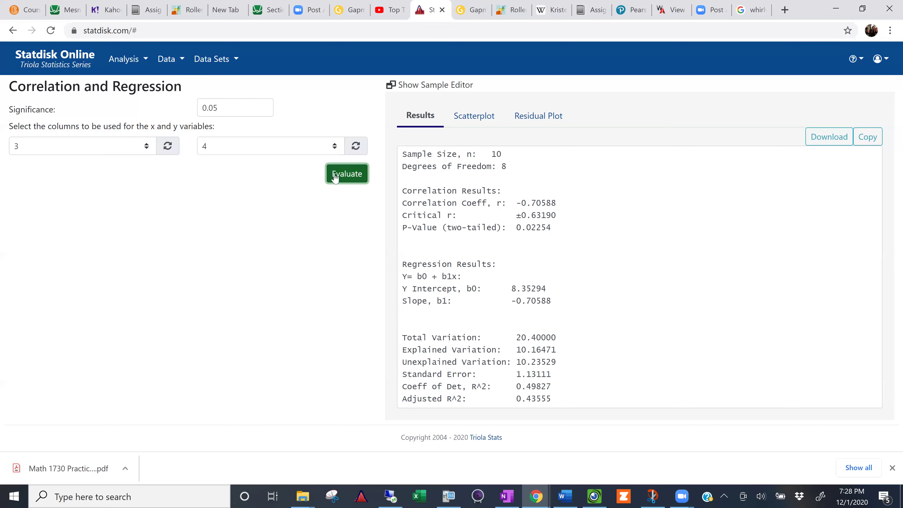
Highlight the p-value 0.02254 and record it on the whiteboard
{"action": "left_click", "coordinate": [570, 237]}
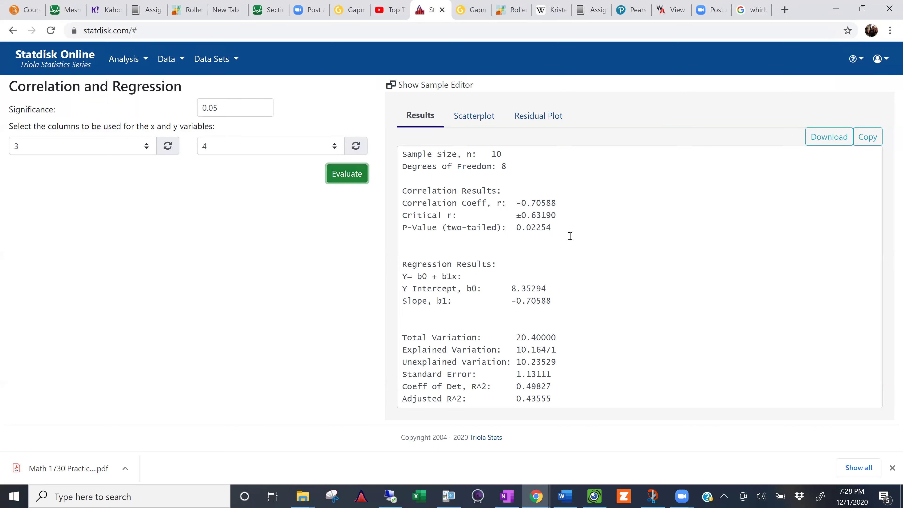
{"action": "left_click_drag", "start_coordinate": [556, 228], "coordinate": [512, 228]}
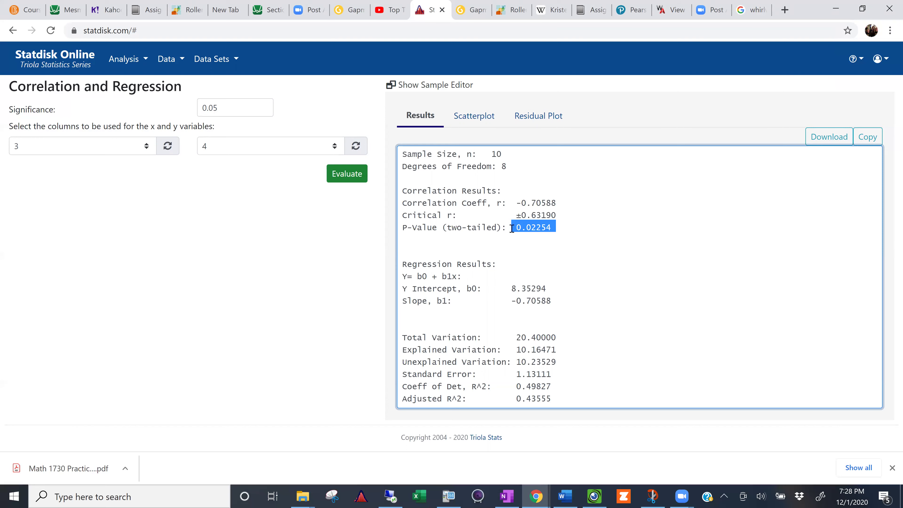
{"action": "left_click", "coordinate": [598, 497]}
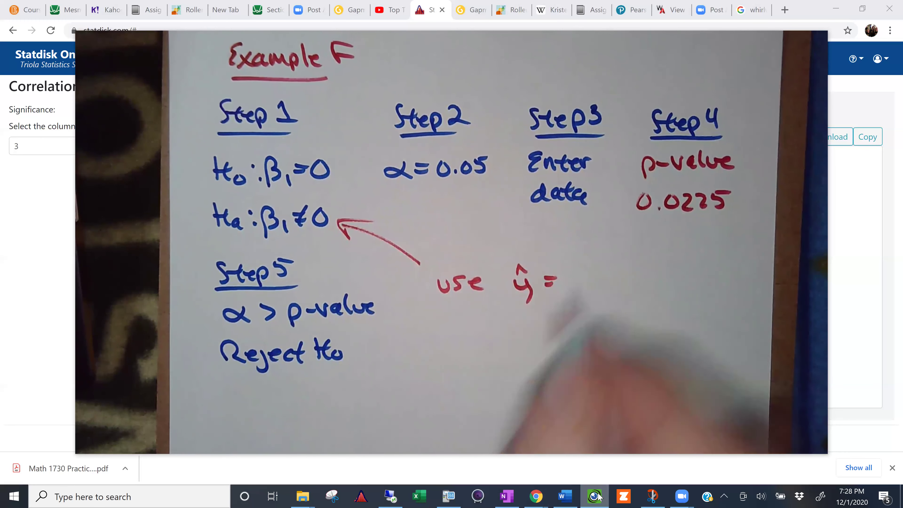
Hide the whiteboard to reveal intercept b0 8.35294 and slope b1 −0.70588
{"action": "left_click", "coordinate": [599, 497]}
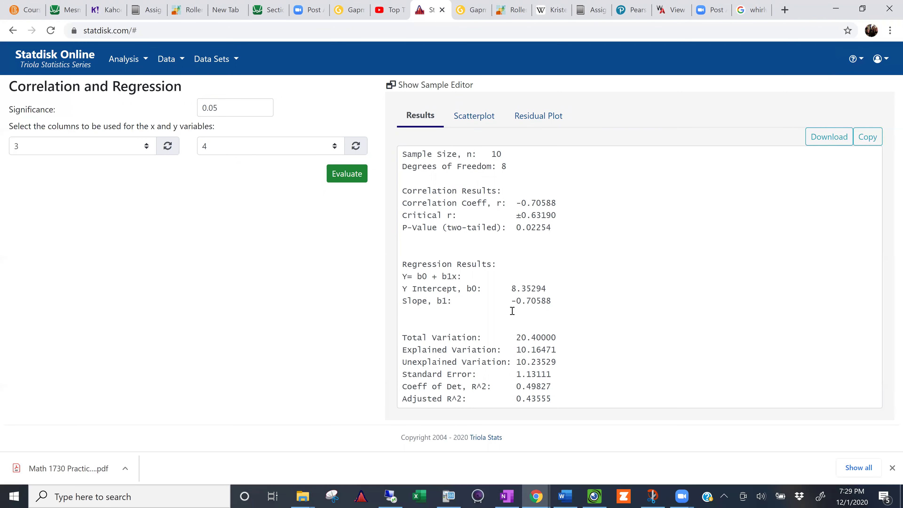
{"action": "double_click", "coordinate": [510, 301]}
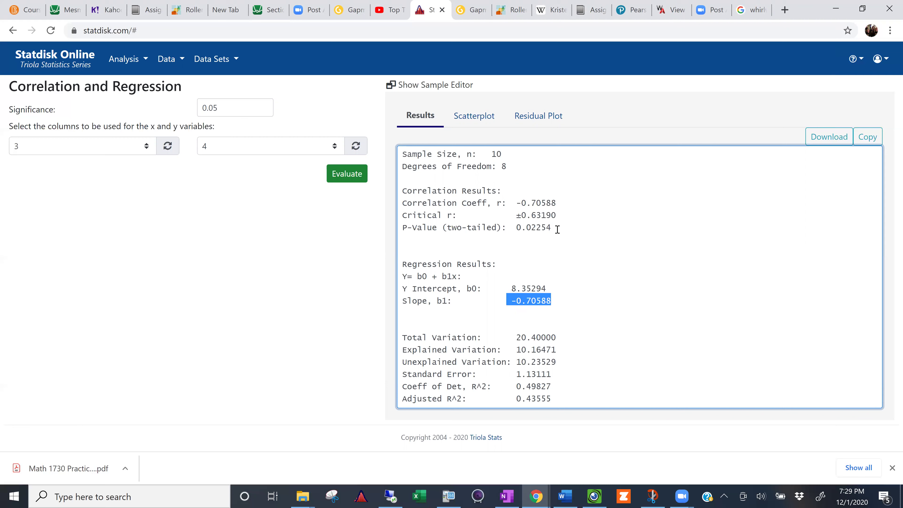
{"action": "left_click_drag", "start_coordinate": [496, 227], "coordinate": [517, 224]}
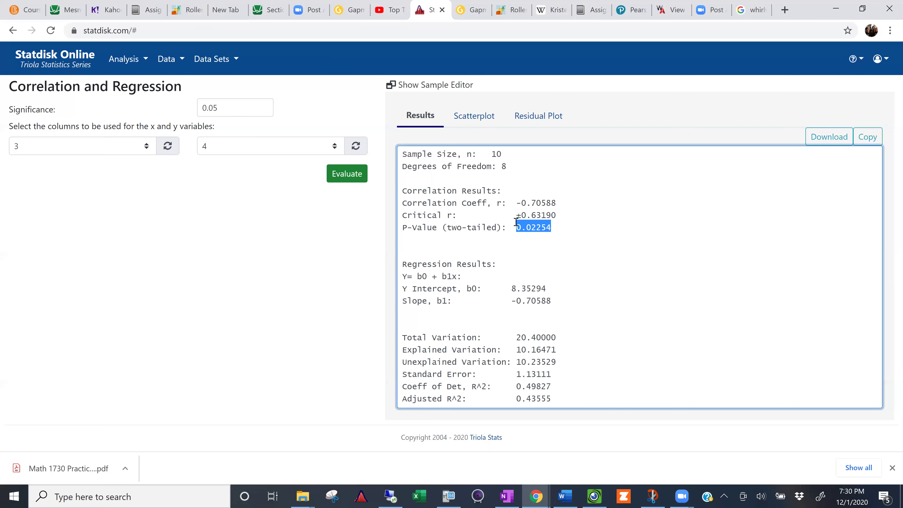
Display the scatterplot of the ten points with the downward-sloping regression line
{"action": "left_click", "coordinate": [470, 114]}
{"action": "left_click", "coordinate": [469, 116]}
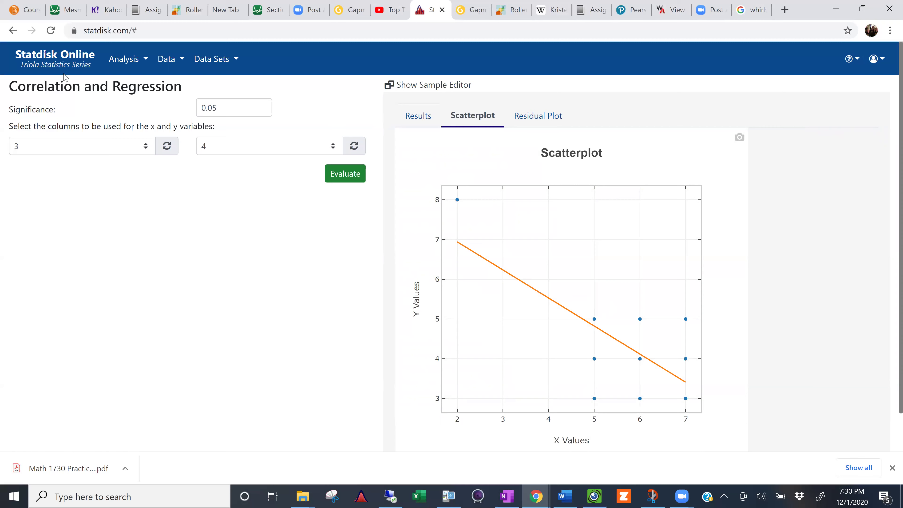
Delete the outlier (2, 8) from row 10 of the Sample Editor data
{"action": "left_click", "coordinate": [46, 63]}
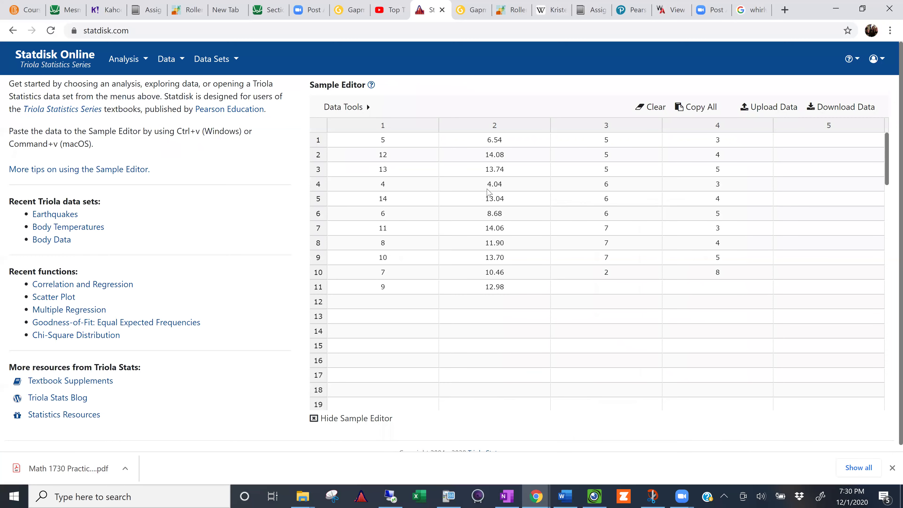
{"action": "double_click", "coordinate": [731, 273]}
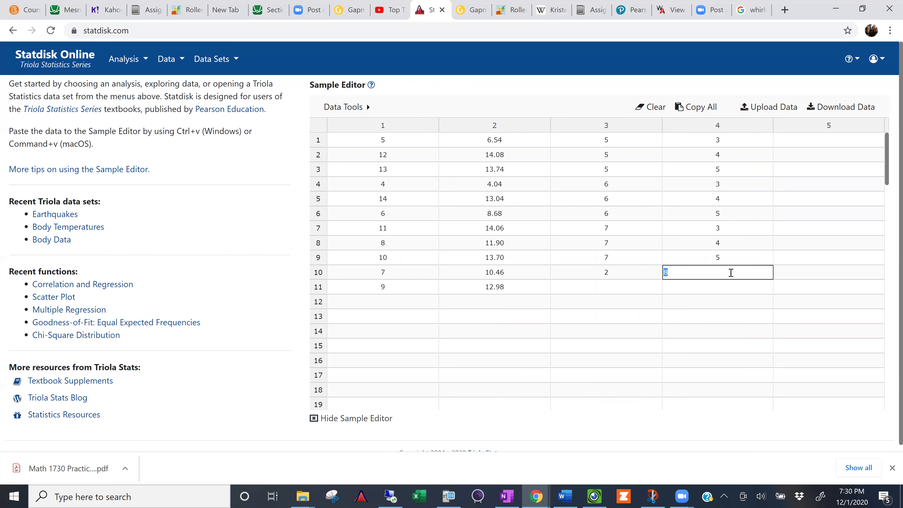
{"action": "key", "text": "BackSpace"}
{"action": "double_click", "coordinate": [642, 272]}
{"action": "key", "text": "BackSpace"}
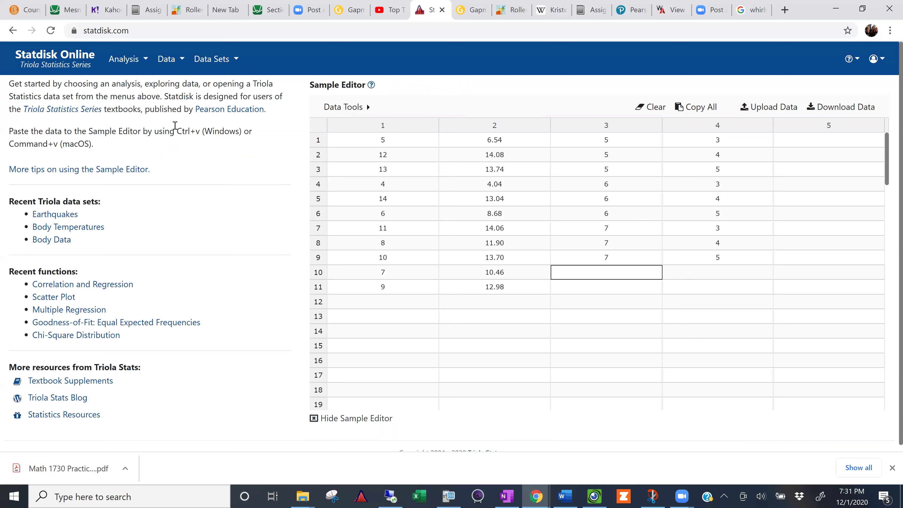
{"action": "left_click", "coordinate": [124, 61]}
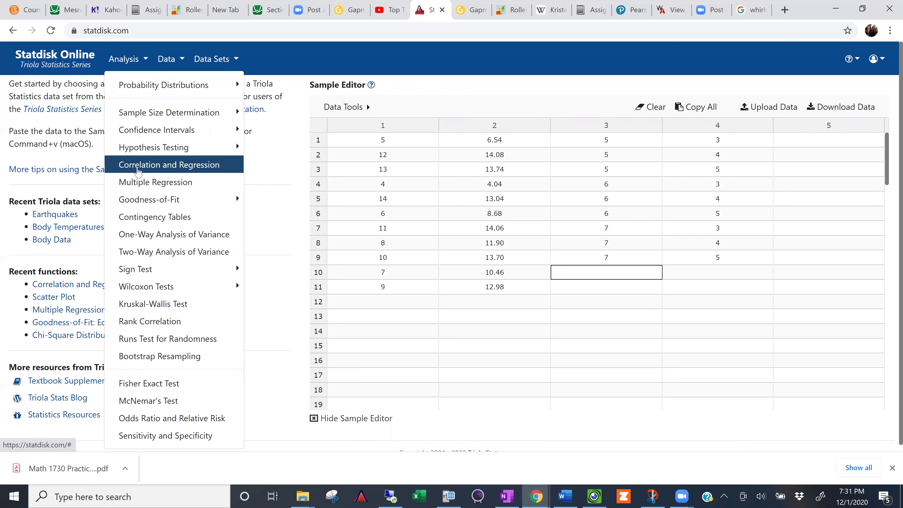
Run regression with column 3 as x and column 4 as y, getting an unequal-length error
{"action": "left_click", "coordinate": [138, 171]}
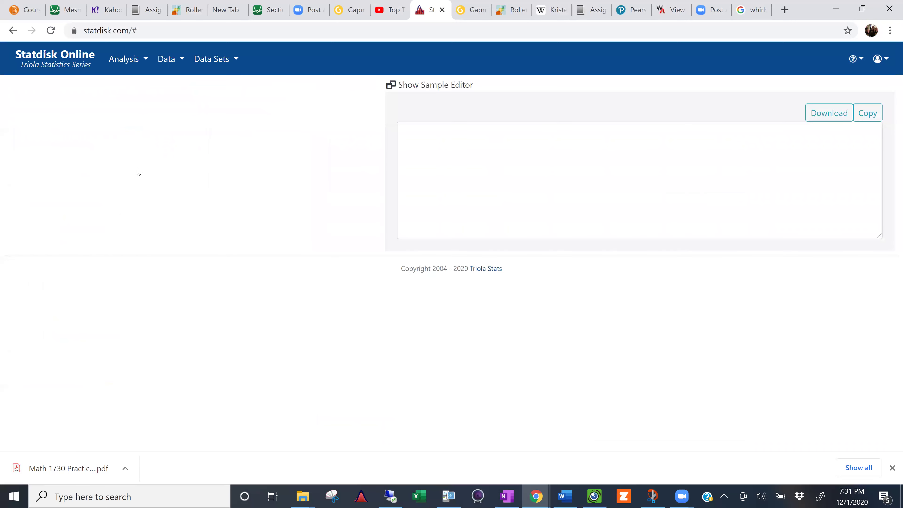
{"action": "left_click", "coordinate": [120, 147]}
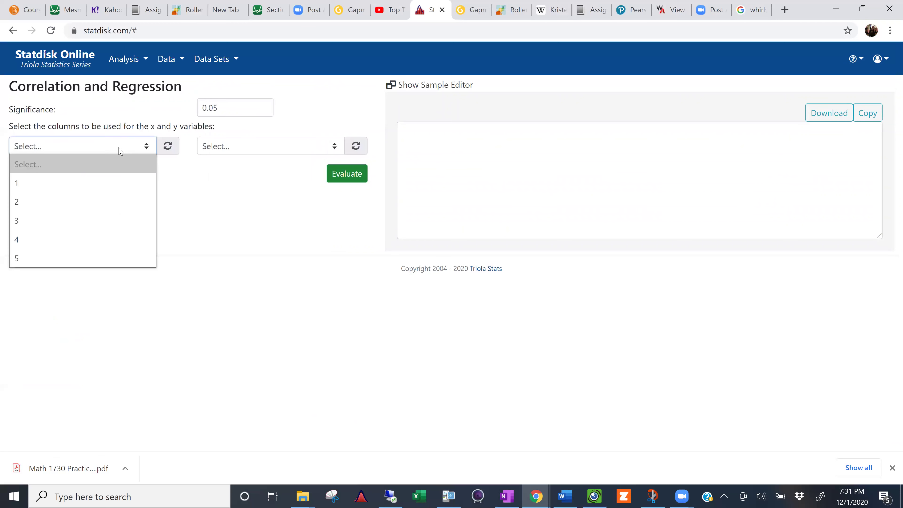
{"action": "left_click", "coordinate": [107, 219]}
{"action": "left_click", "coordinate": [248, 146]}
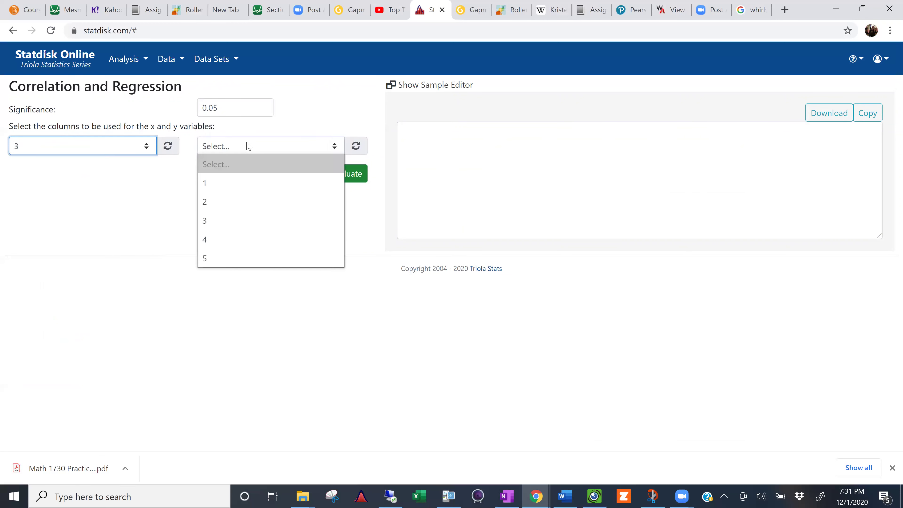
{"action": "left_click", "coordinate": [235, 237]}
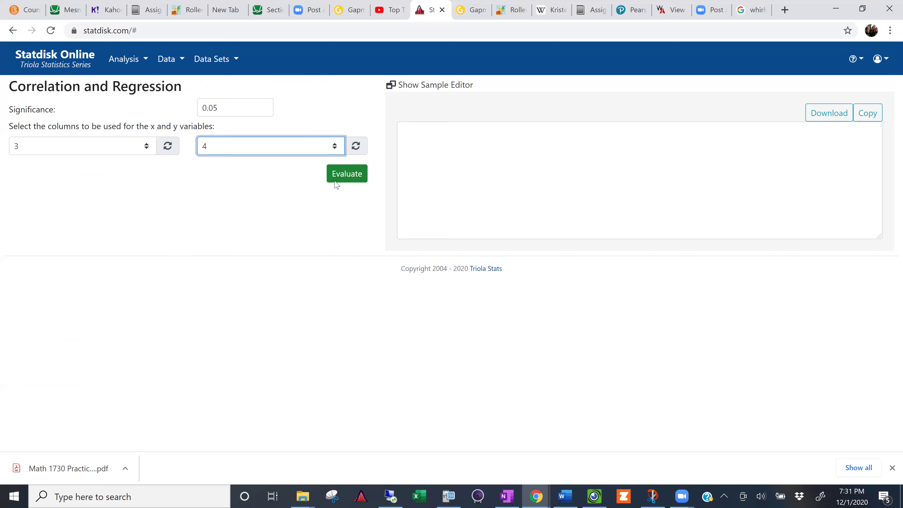
{"action": "left_click", "coordinate": [350, 175]}
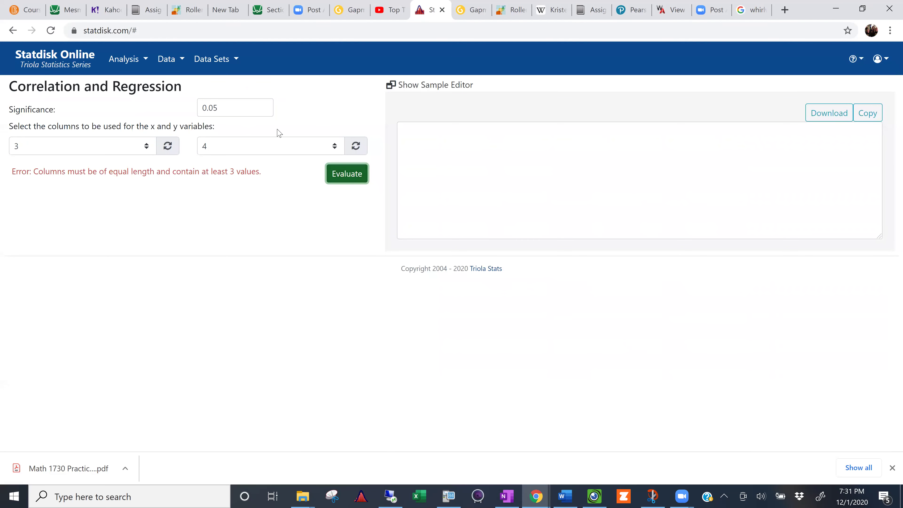
Clear the leftover 2 from row 10, column 3 of the Sample Editor
{"action": "left_click", "coordinate": [46, 56]}
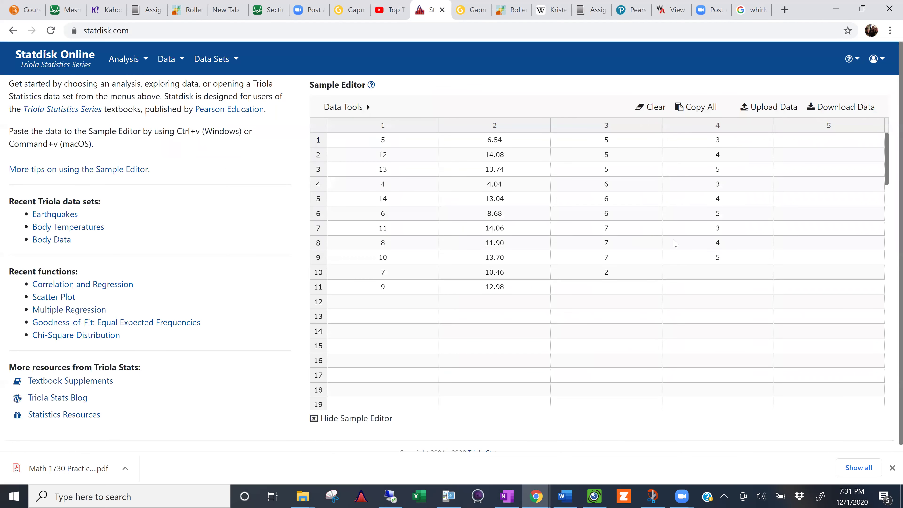
{"action": "double_click", "coordinate": [623, 275]}
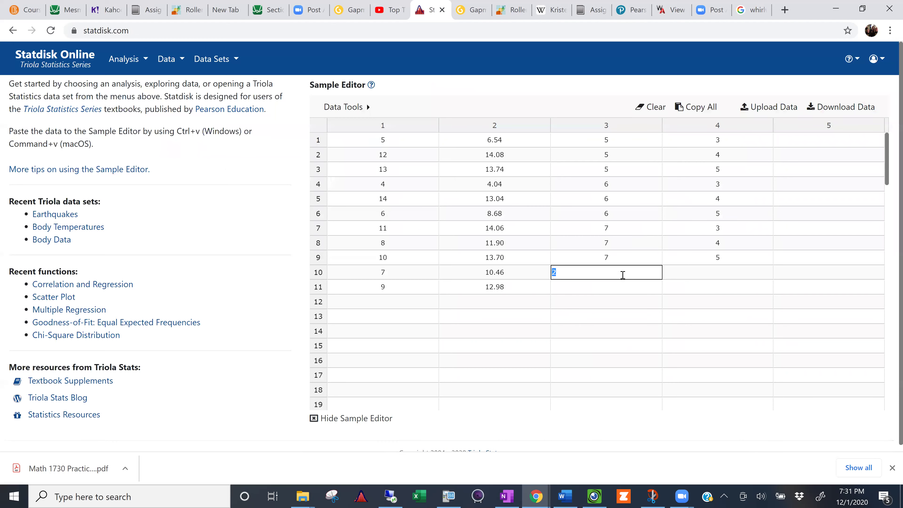
{"action": "key", "text": "BackSpace"}
Rerun the column 3 vs column 4 regression, which still reports unequal column lengths
{"action": "left_click", "coordinate": [139, 64]}
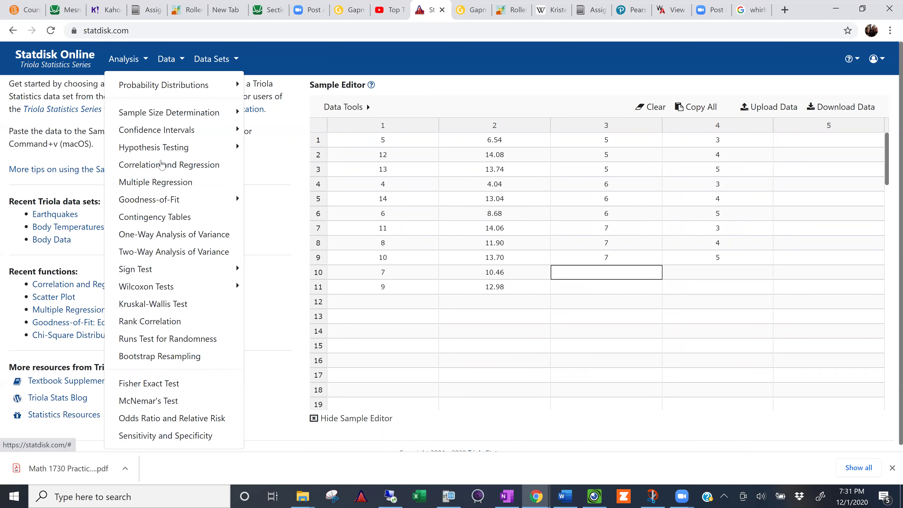
{"action": "left_click", "coordinate": [162, 165]}
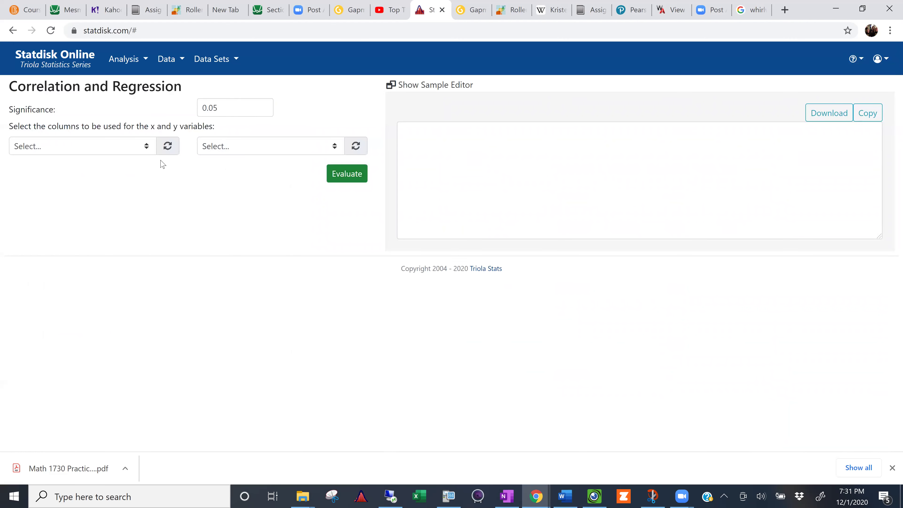
{"action": "left_click", "coordinate": [120, 152]}
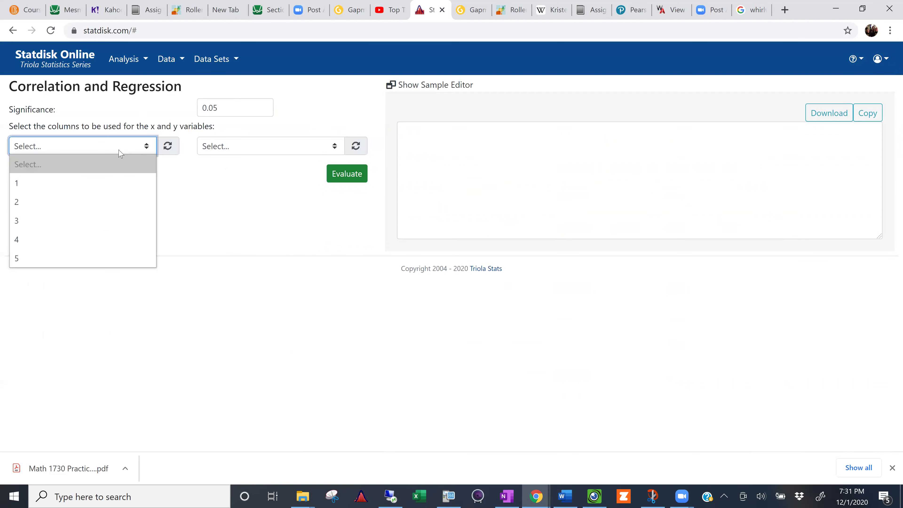
{"action": "left_click", "coordinate": [106, 219]}
{"action": "left_click", "coordinate": [238, 146]}
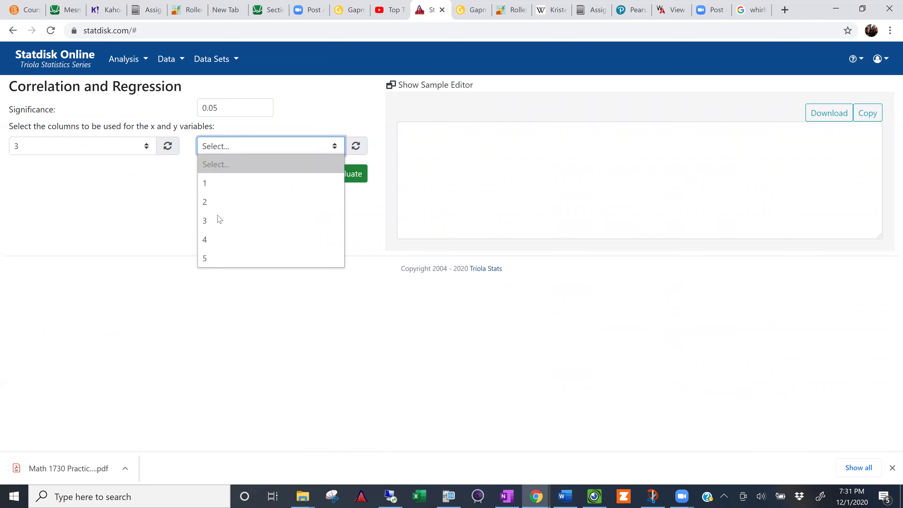
{"action": "left_click", "coordinate": [218, 239]}
{"action": "left_click", "coordinate": [345, 176]}
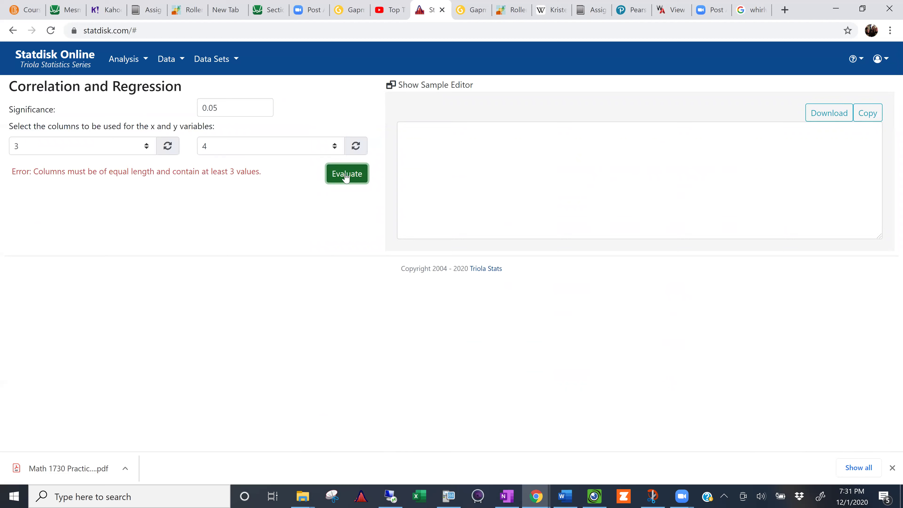
{"action": "left_click", "coordinate": [135, 67]}
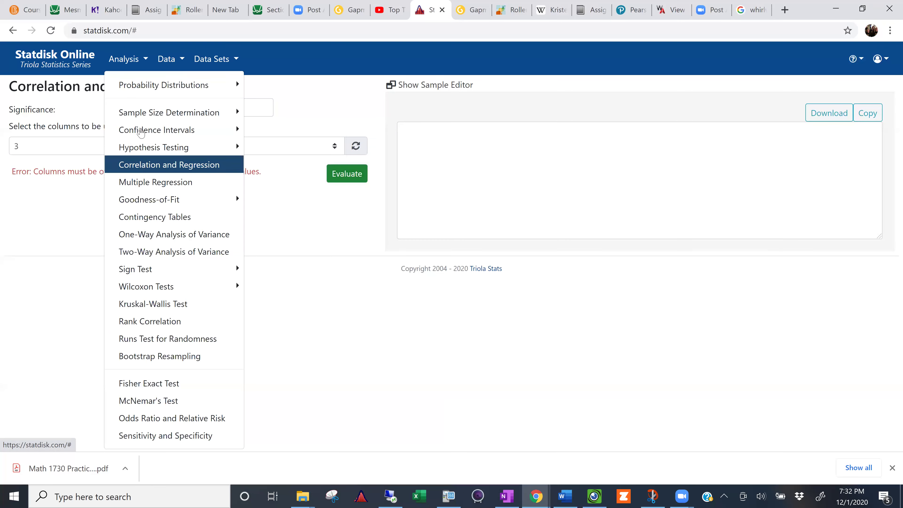
Delete the leftover 2 in row 10, column 3 and commit the edit
{"action": "left_click", "coordinate": [56, 61]}
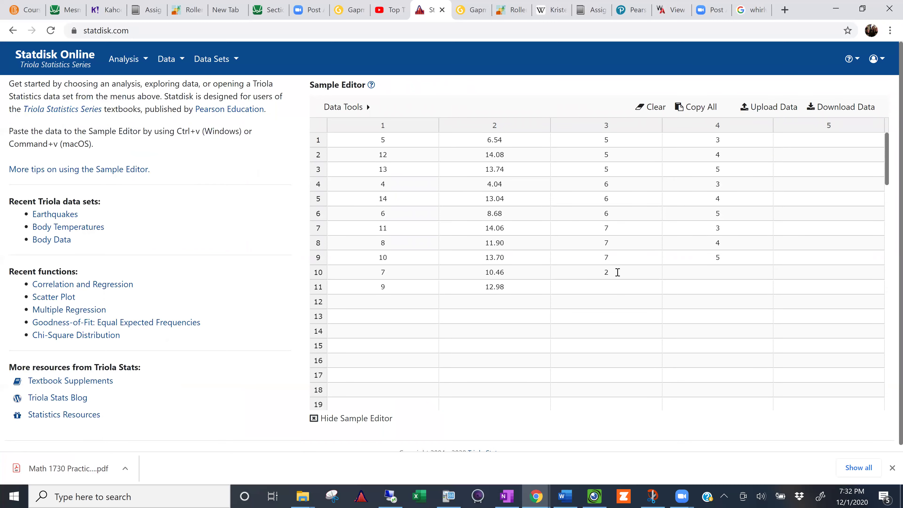
{"action": "double_click", "coordinate": [618, 272]}
{"action": "key", "text": "BackSpace"}
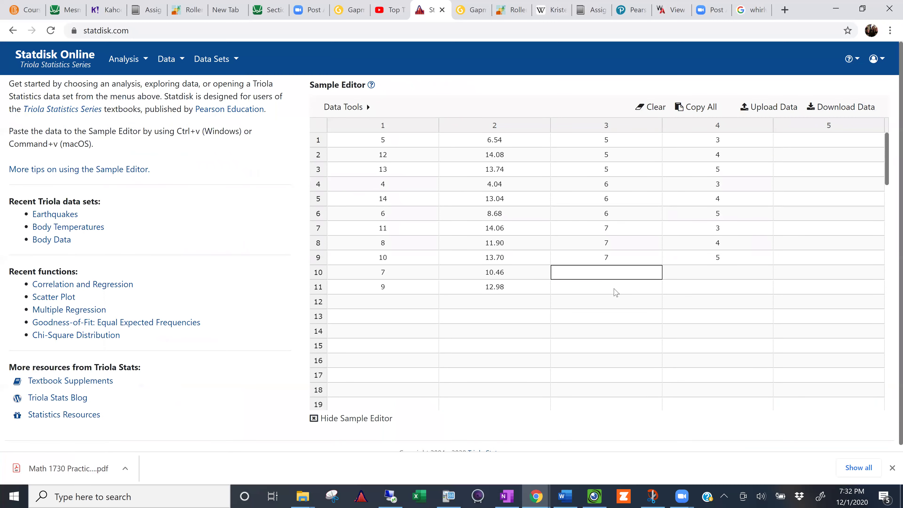
{"action": "left_click", "coordinate": [609, 286]}
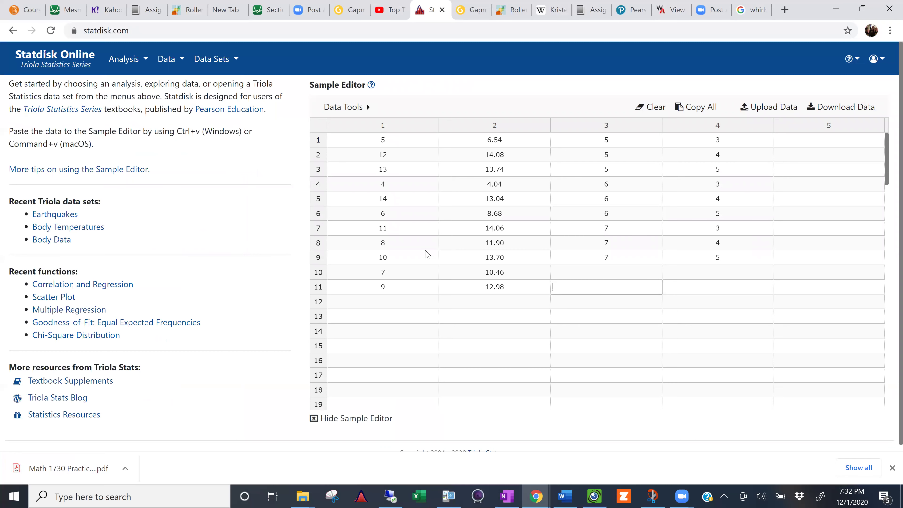
Regress column 4 on column 3, now with n = 9, p-value 1.00000, slope 0
{"action": "left_click", "coordinate": [127, 59]}
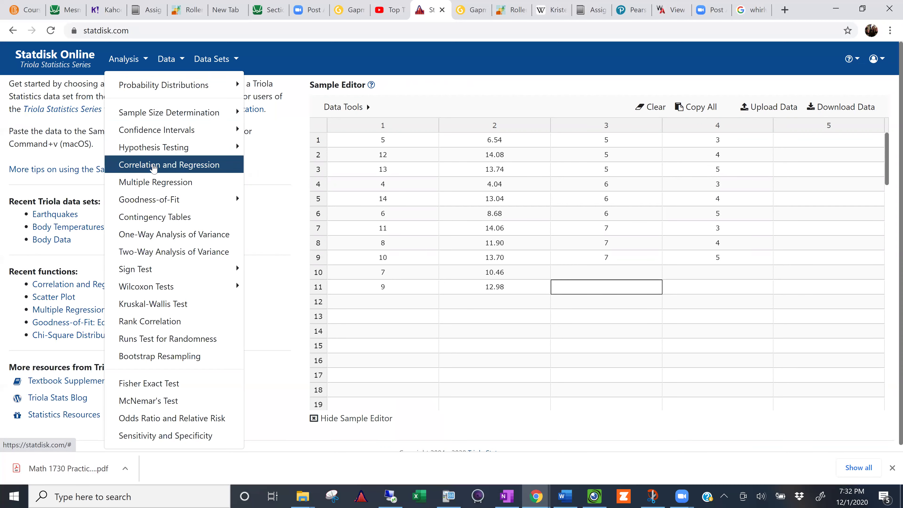
{"action": "left_click", "coordinate": [153, 166]}
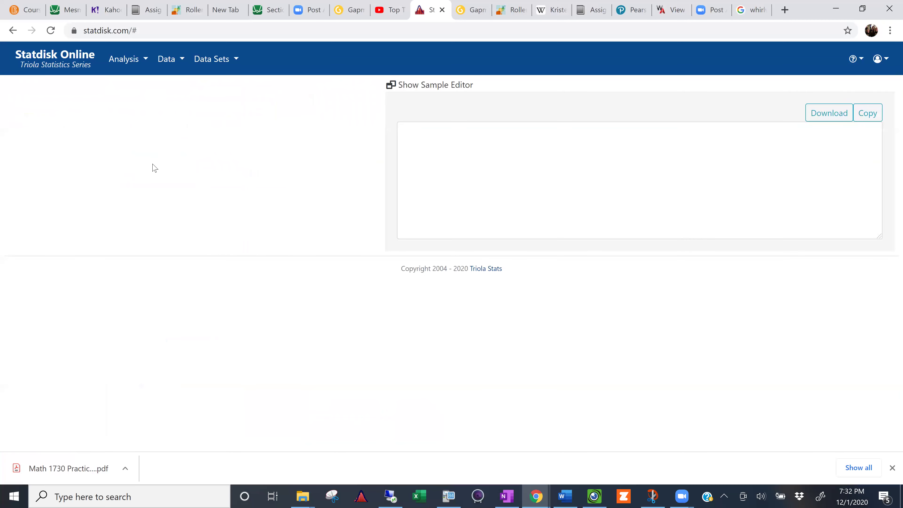
{"action": "left_click", "coordinate": [131, 147]}
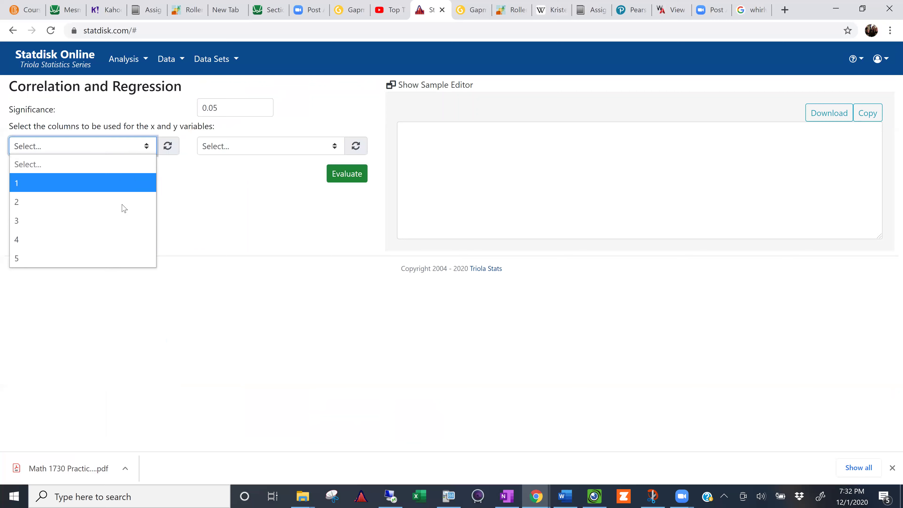
{"action": "left_click", "coordinate": [125, 220]}
{"action": "left_click", "coordinate": [222, 147]}
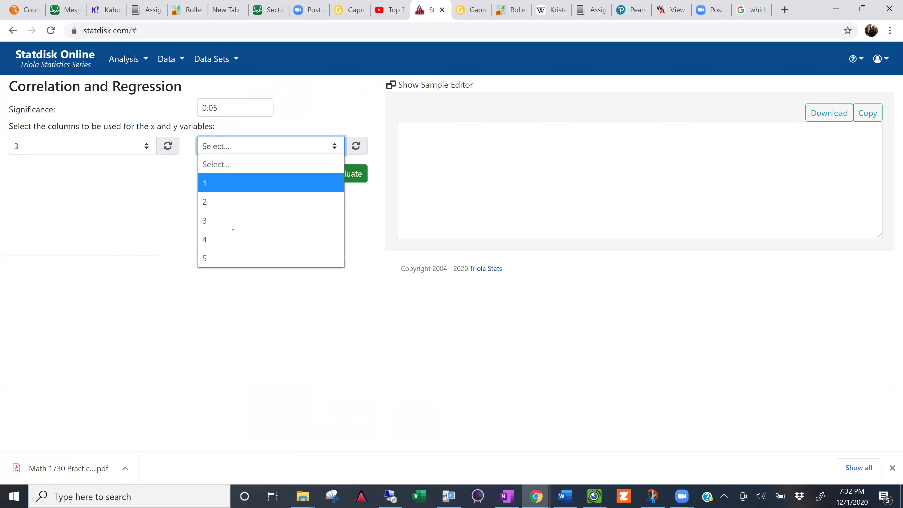
{"action": "left_click", "coordinate": [231, 239]}
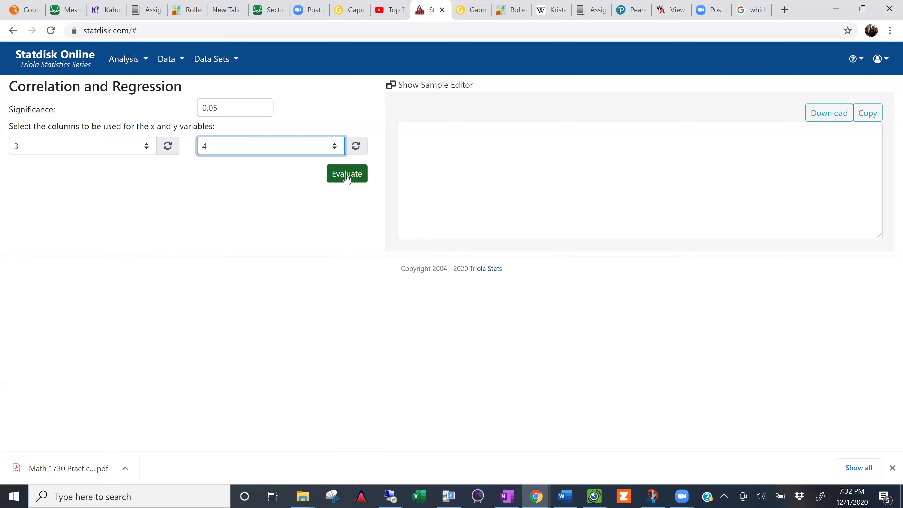
{"action": "left_click", "coordinate": [347, 176]}
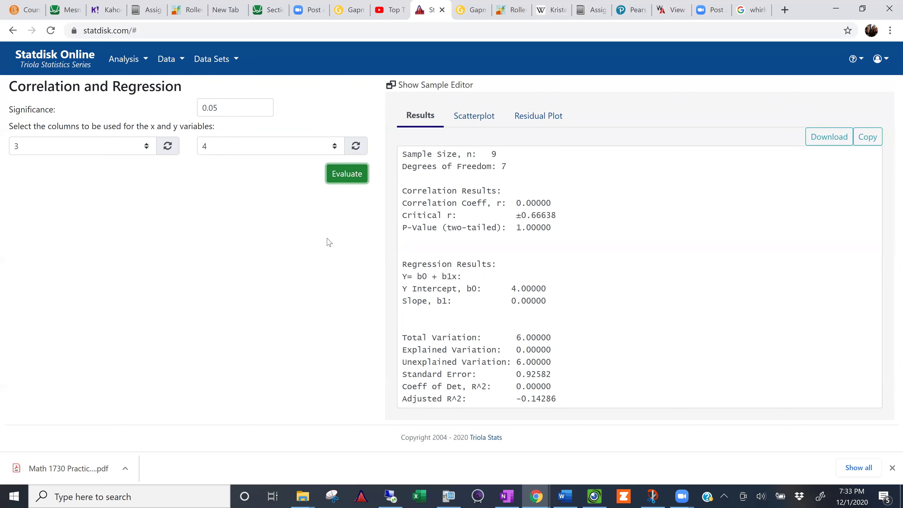
Switch to the webcam whiteboard view to note the outlier-free p-value 1.000 > 0.05, fail to reject H0
{"action": "left_click", "coordinate": [598, 497]}
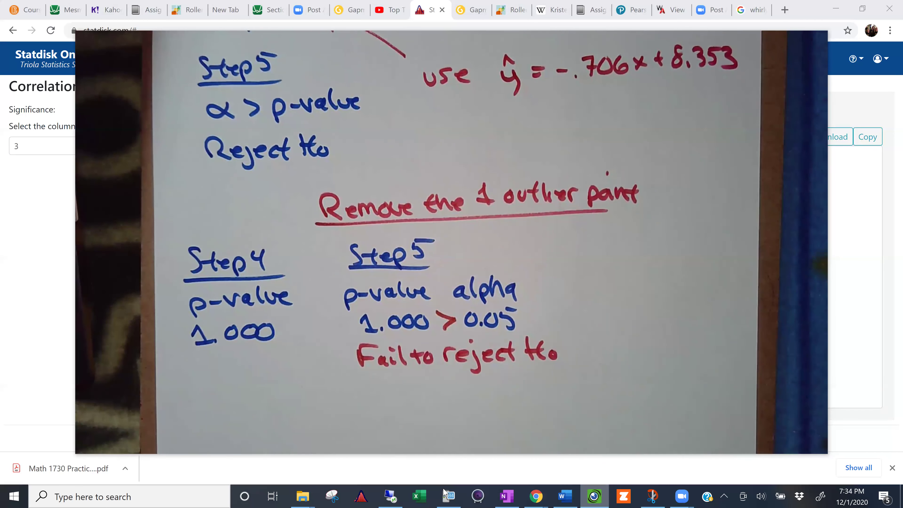
Back in the column 3–4 regression results, show the scatterplot with its flat line at y = 4
{"action": "left_click", "coordinate": [857, 295]}
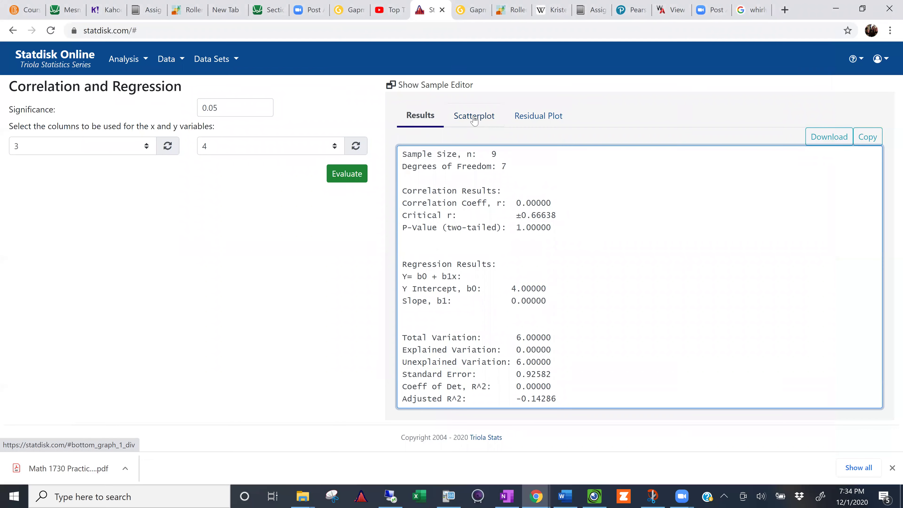
{"action": "left_click", "coordinate": [475, 117]}
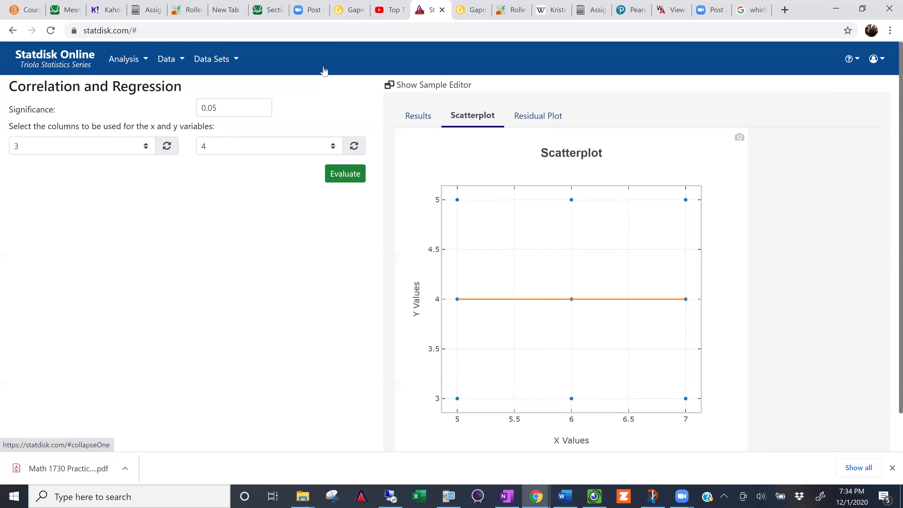
Return to the Statdisk start page and select the nine column-4 values in the Sample Editor
{"action": "left_click", "coordinate": [125, 60]}
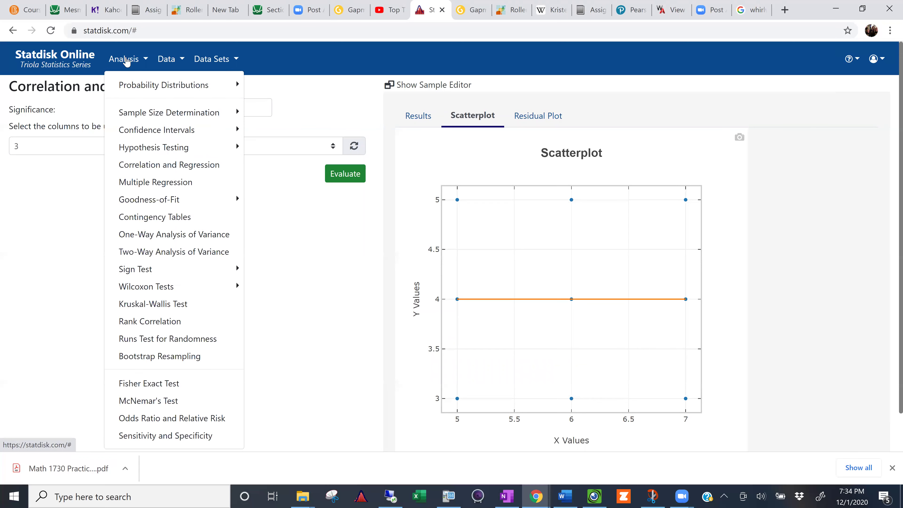
{"action": "left_click", "coordinate": [64, 56]}
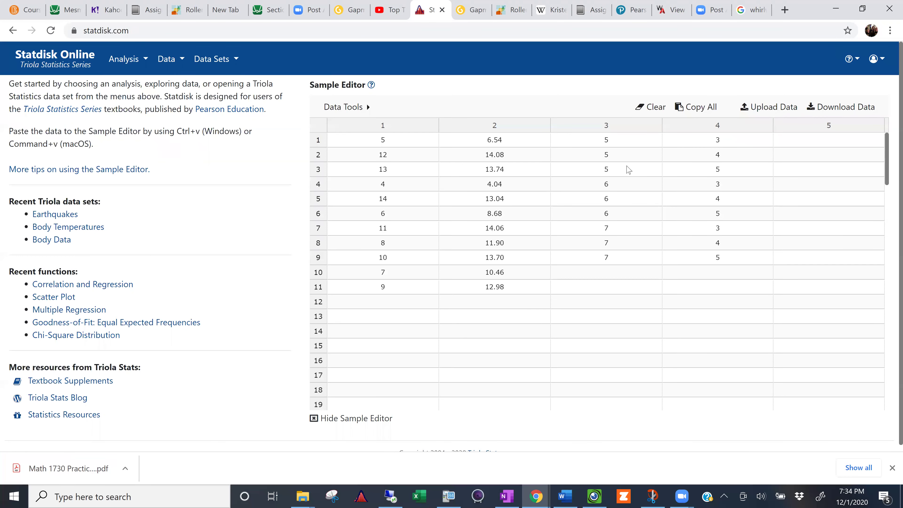
{"action": "left_click_drag", "start_coordinate": [719, 256], "coordinate": [717, 141]}
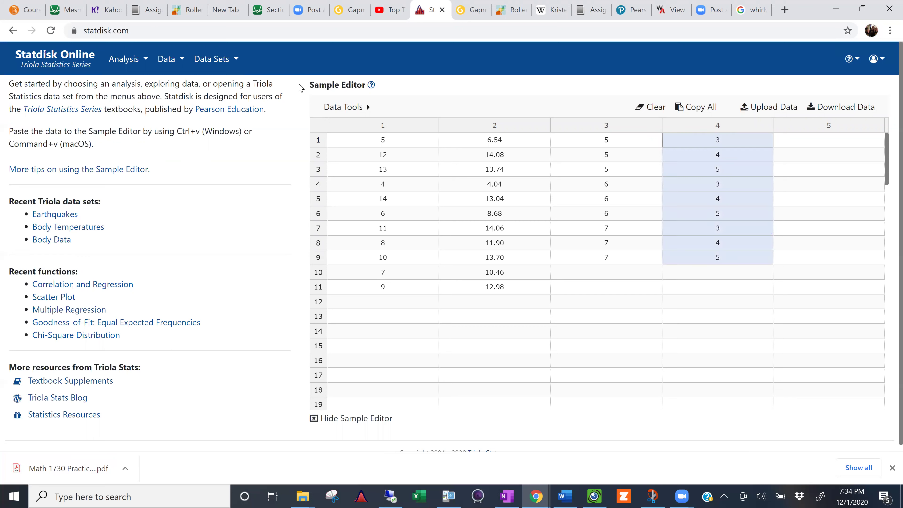
Run Explore Data descriptive statistics on column 4 and highlight its mean of 4.00000
{"action": "left_click", "coordinate": [173, 62]}
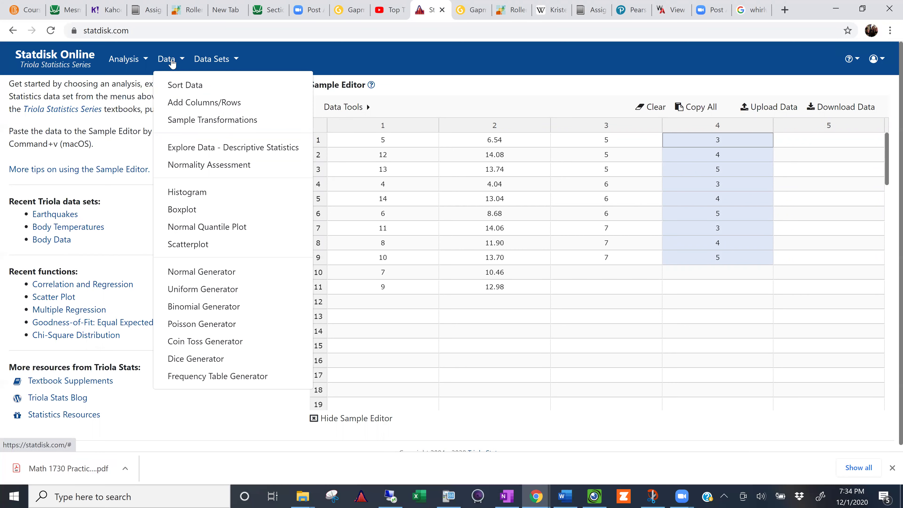
{"action": "left_click", "coordinate": [183, 148]}
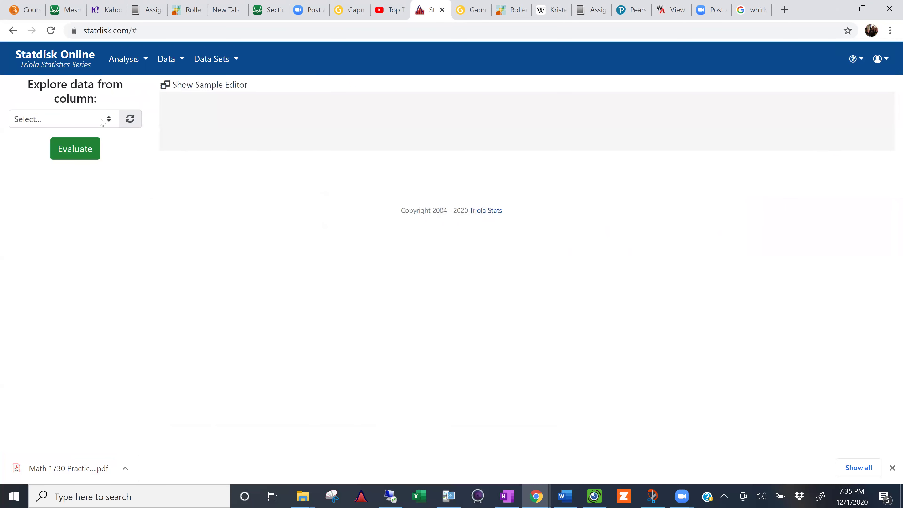
{"action": "left_click", "coordinate": [103, 124]}
{"action": "left_click", "coordinate": [78, 211]}
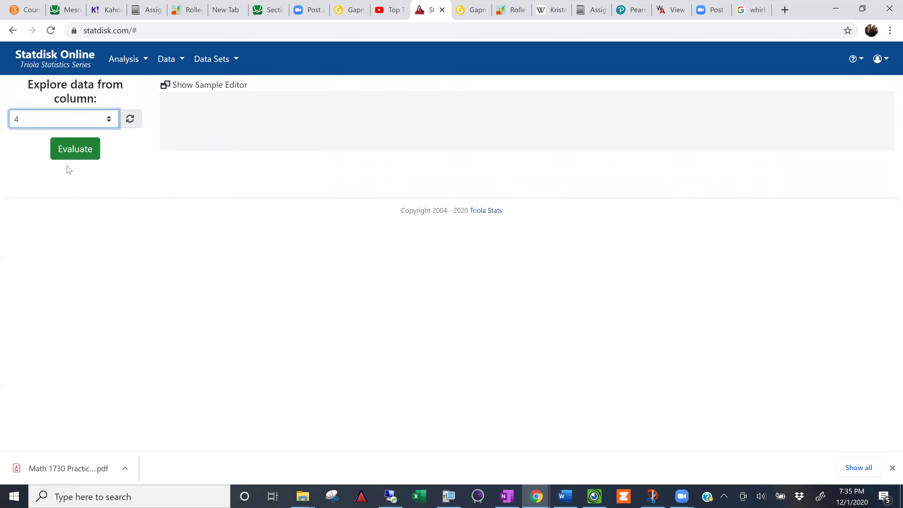
{"action": "left_click", "coordinate": [70, 149]}
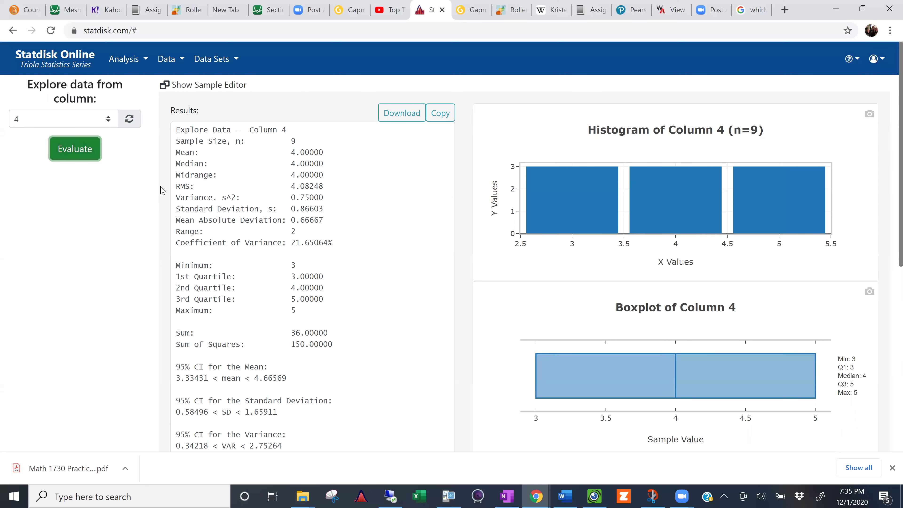
{"action": "double_click", "coordinate": [331, 153]}
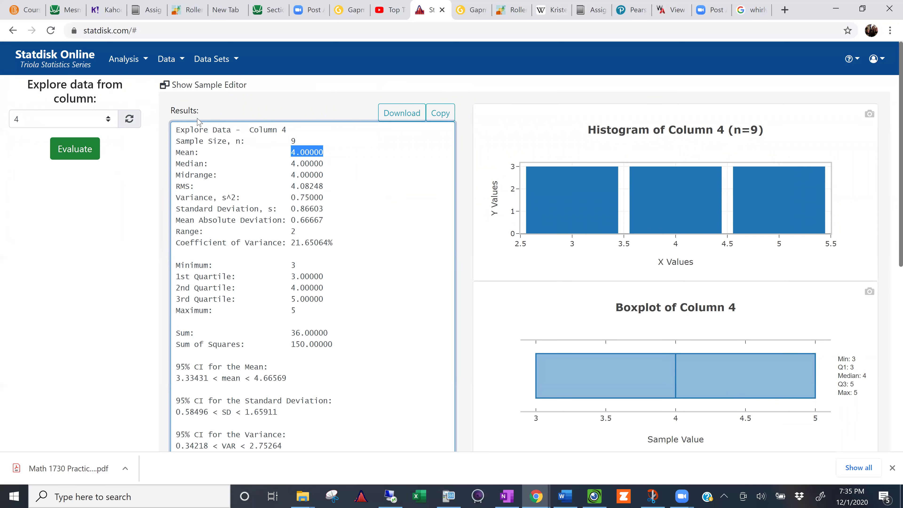
{"action": "left_click", "coordinate": [123, 59]}
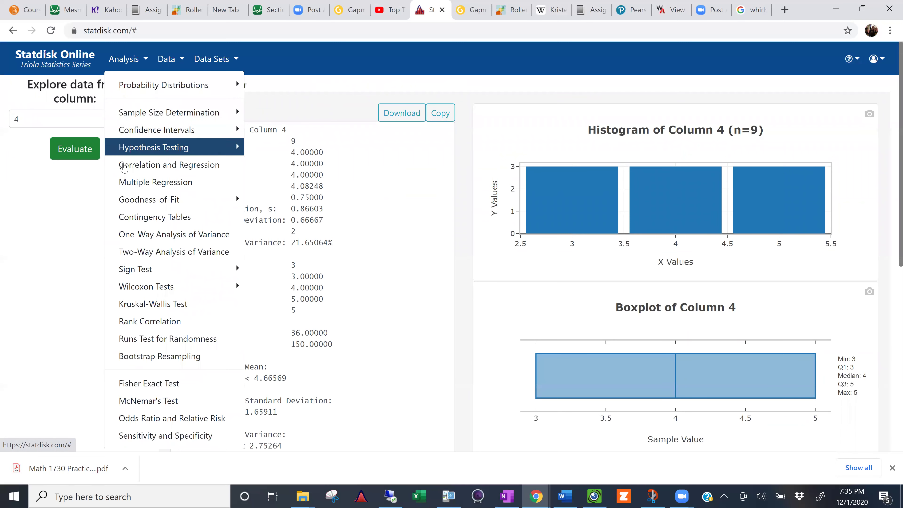
{"action": "left_click", "coordinate": [123, 166]}
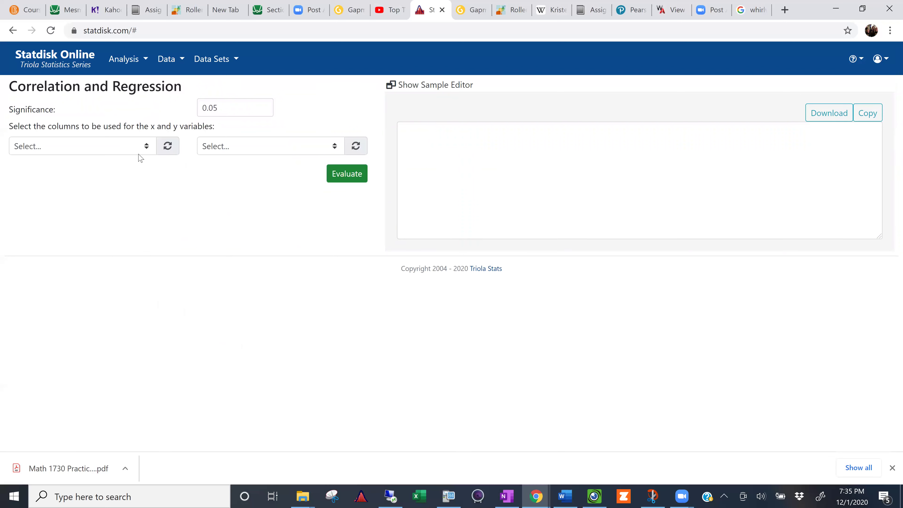
{"action": "left_click", "coordinate": [175, 61]}
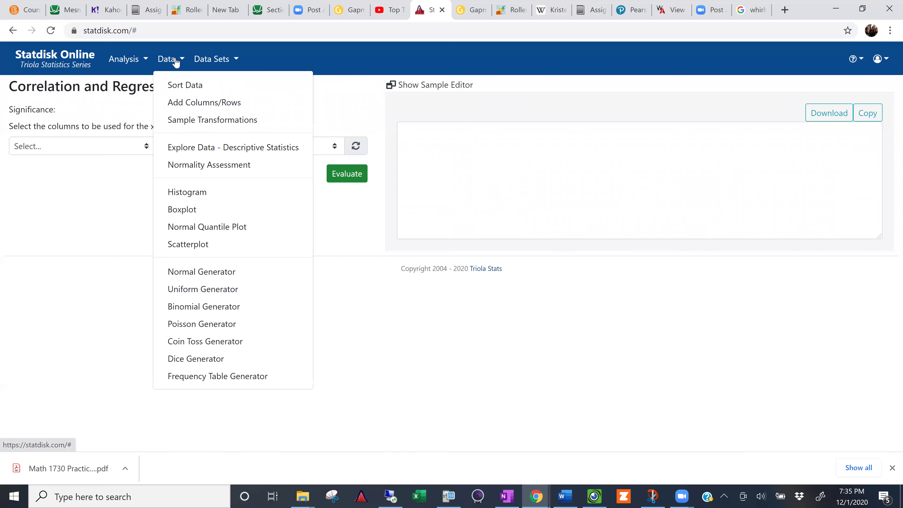
{"action": "left_click", "coordinate": [176, 151]}
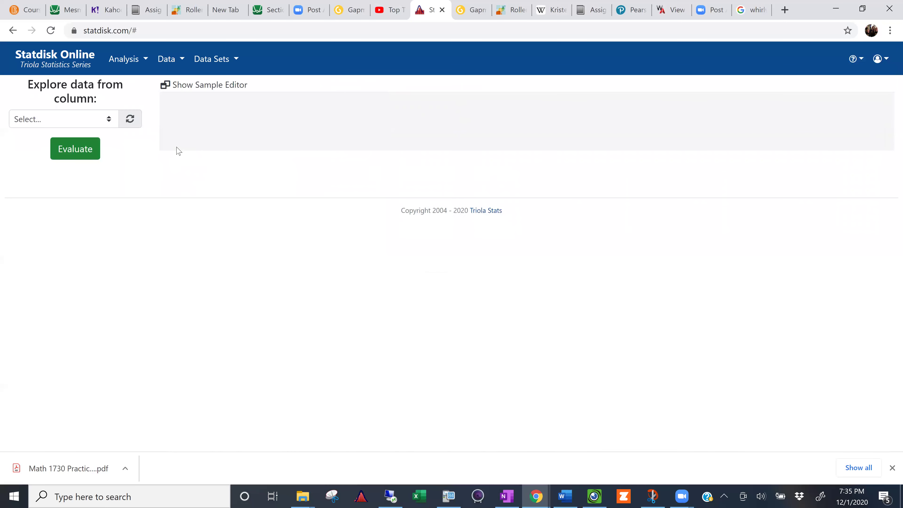
{"action": "left_click", "coordinate": [92, 123]}
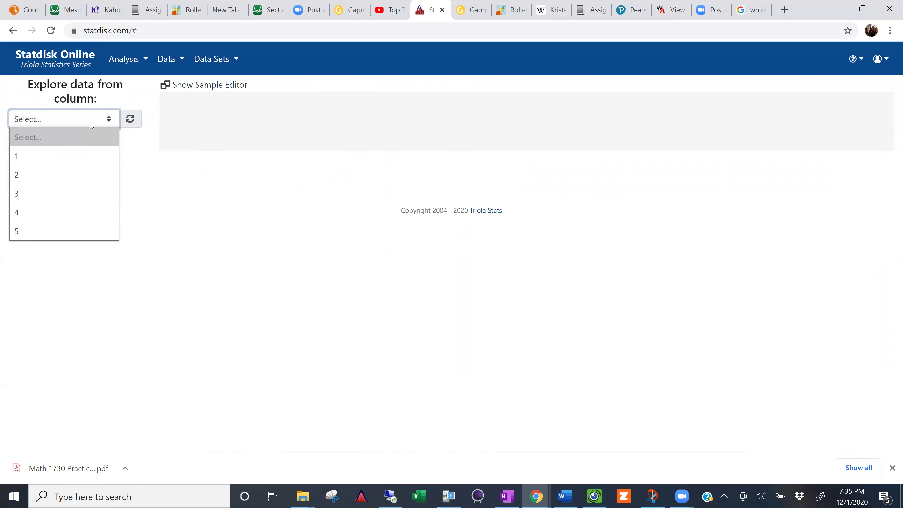
{"action": "left_click", "coordinate": [77, 215]}
{"action": "left_click", "coordinate": [66, 154]}
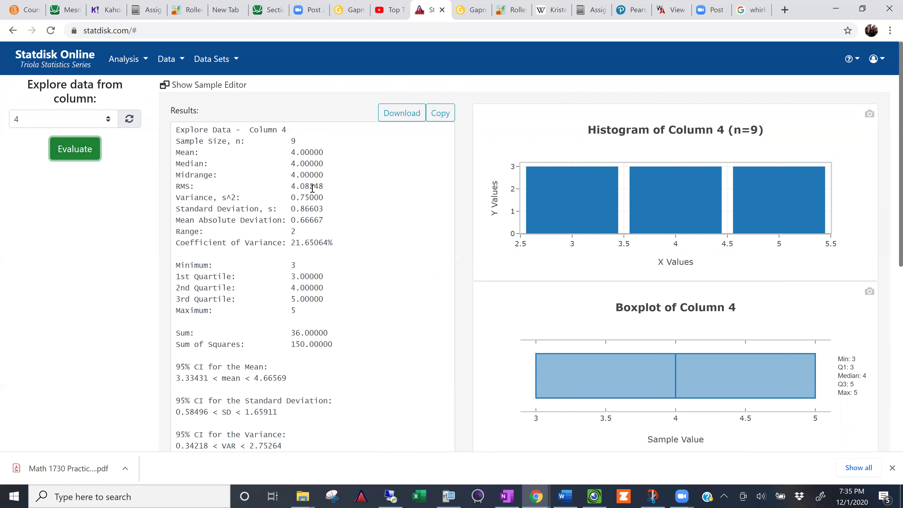
{"action": "left_click", "coordinate": [282, 152]}
{"action": "left_click", "coordinate": [337, 152], "text": "shift"}
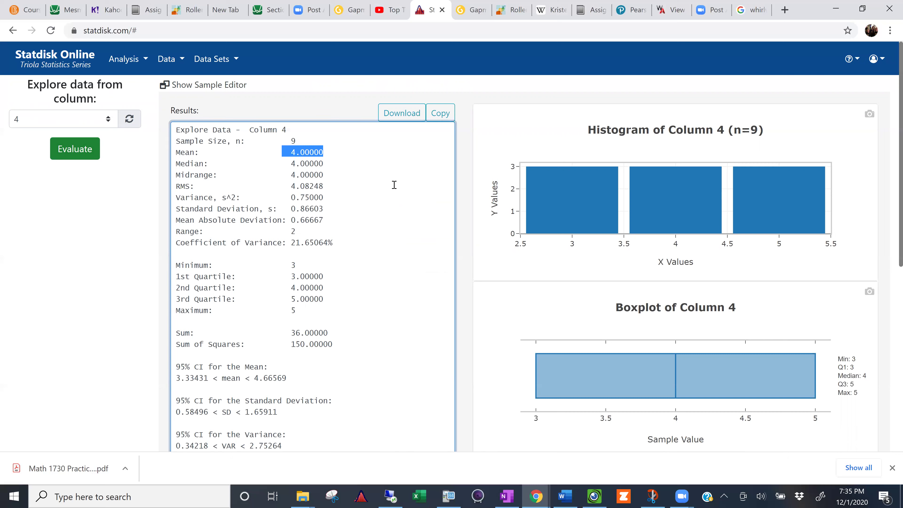
Regress column 4 (y) on column 3 (x) and view the scatterplot's flat line at y = 4
{"action": "left_click", "coordinate": [132, 60]}
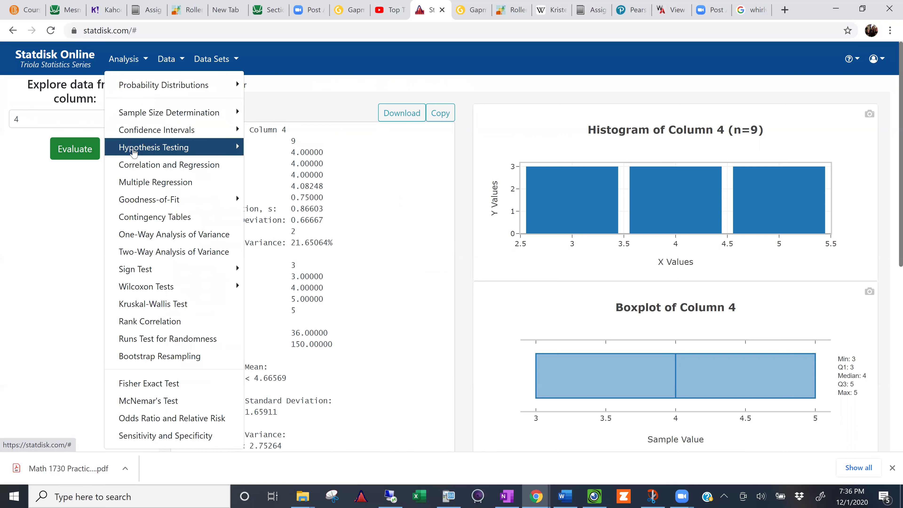
{"action": "left_click", "coordinate": [134, 167]}
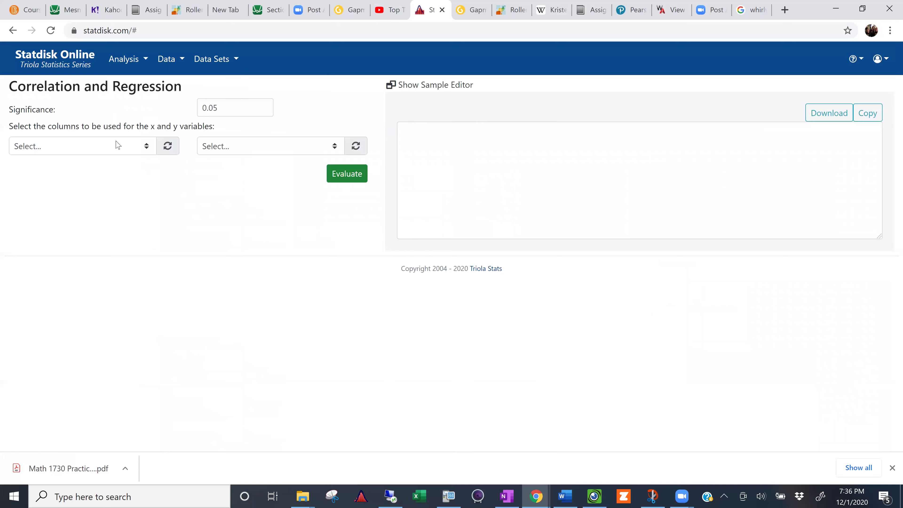
{"action": "left_click", "coordinate": [97, 147]}
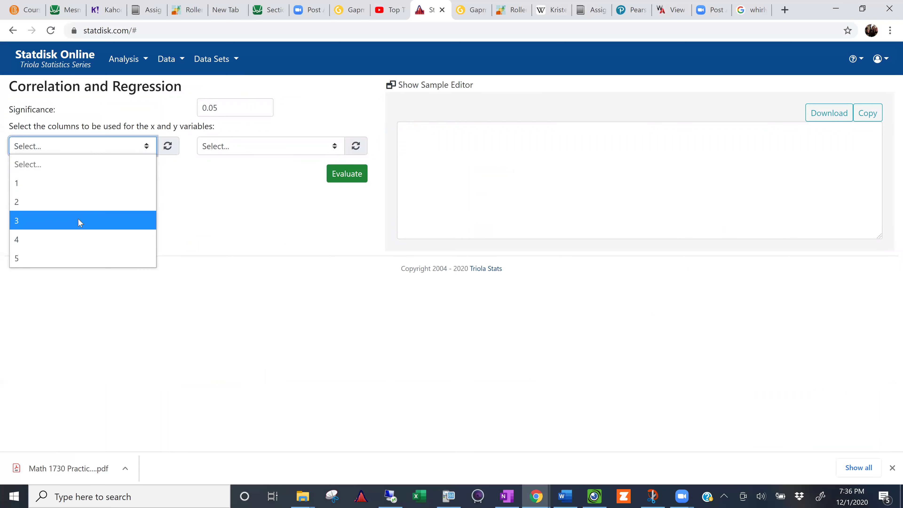
{"action": "left_click", "coordinate": [77, 224]}
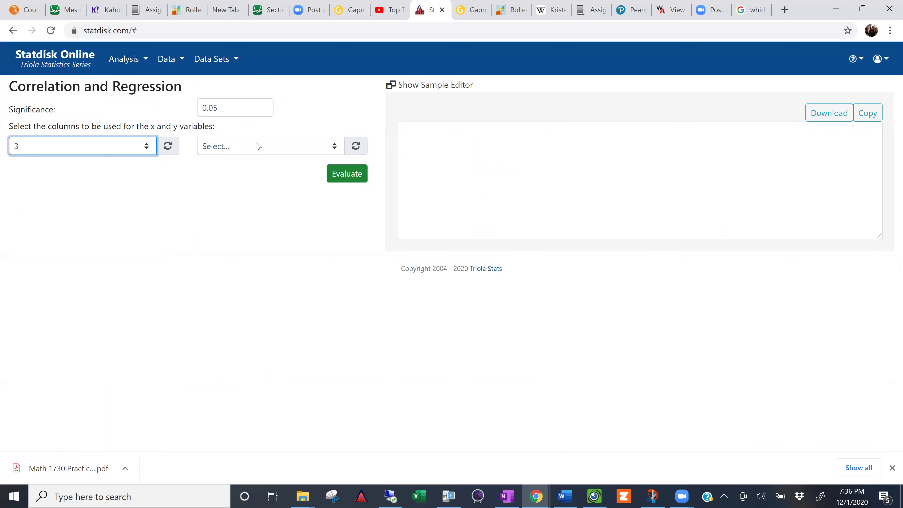
{"action": "left_click", "coordinate": [258, 146]}
{"action": "left_click", "coordinate": [239, 238]}
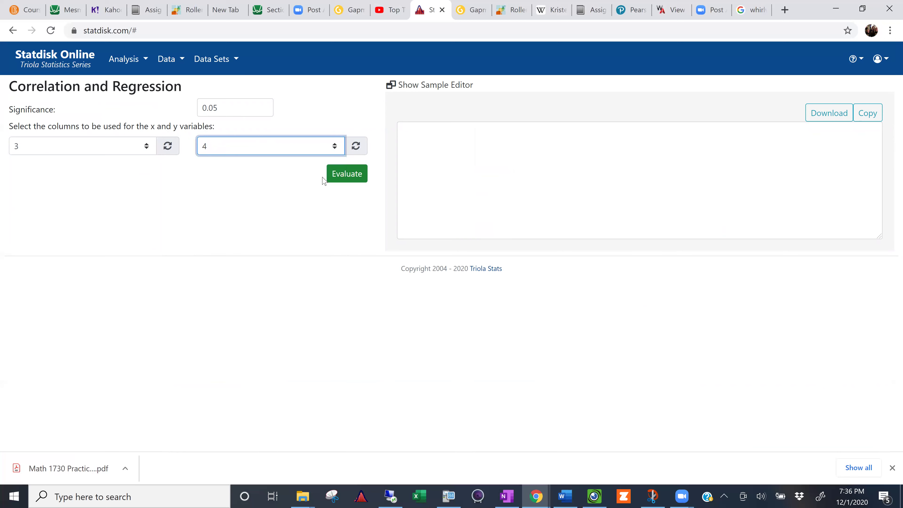
{"action": "left_click", "coordinate": [337, 179]}
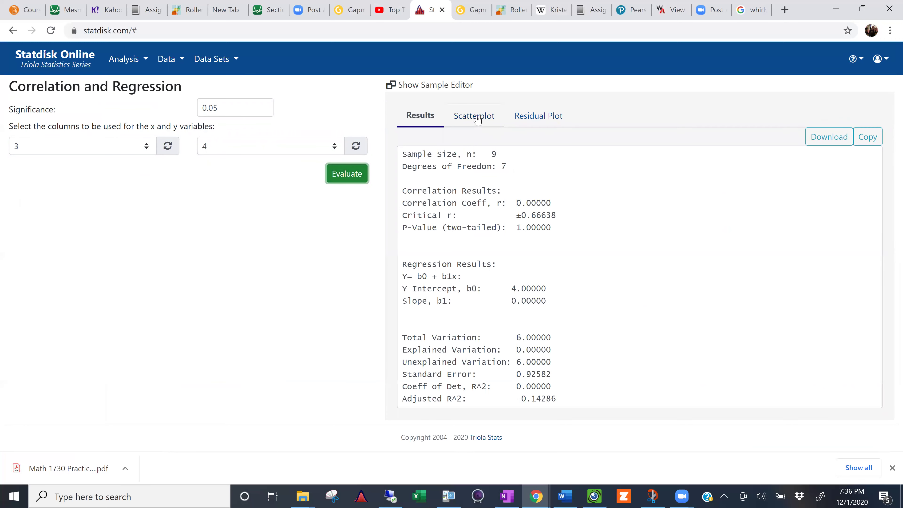
{"action": "left_click", "coordinate": [477, 118]}
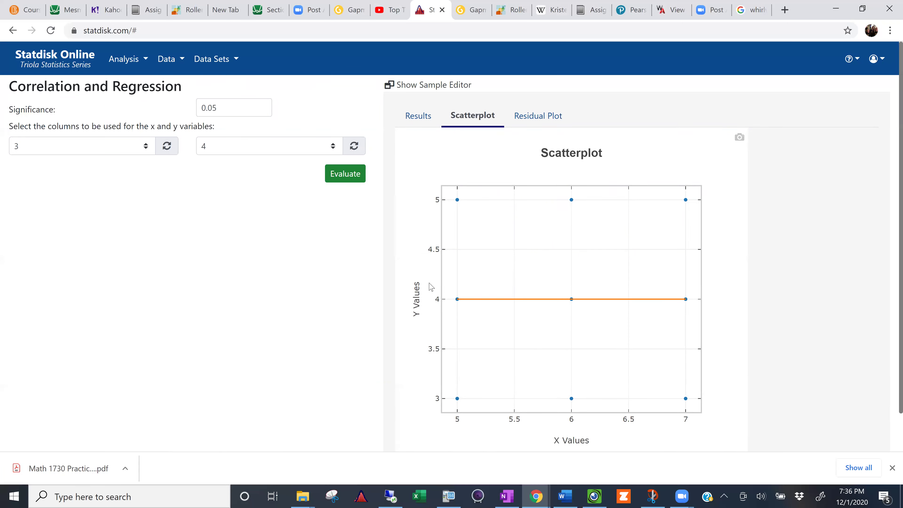
Show the webcam notes: p-value 1.000 > 0.05, fail to reject H0, ŷ = 4.00
{"action": "left_click", "coordinate": [592, 492]}
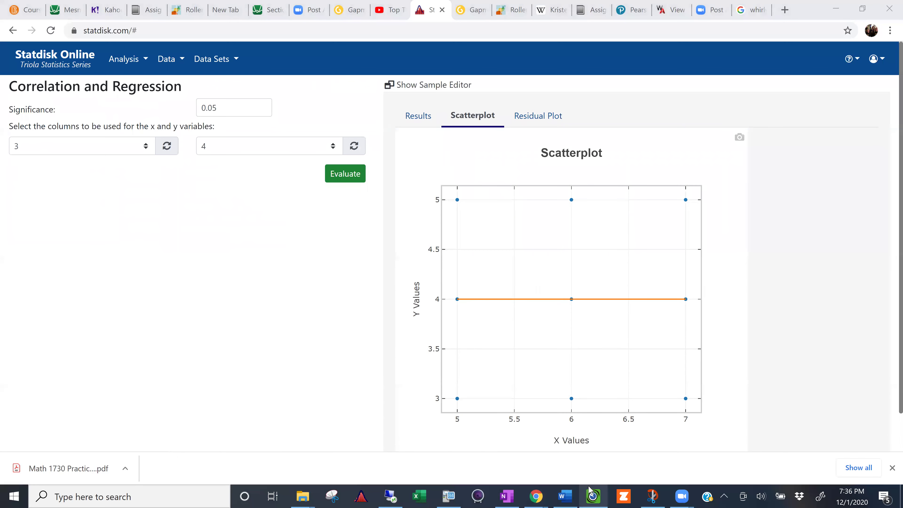